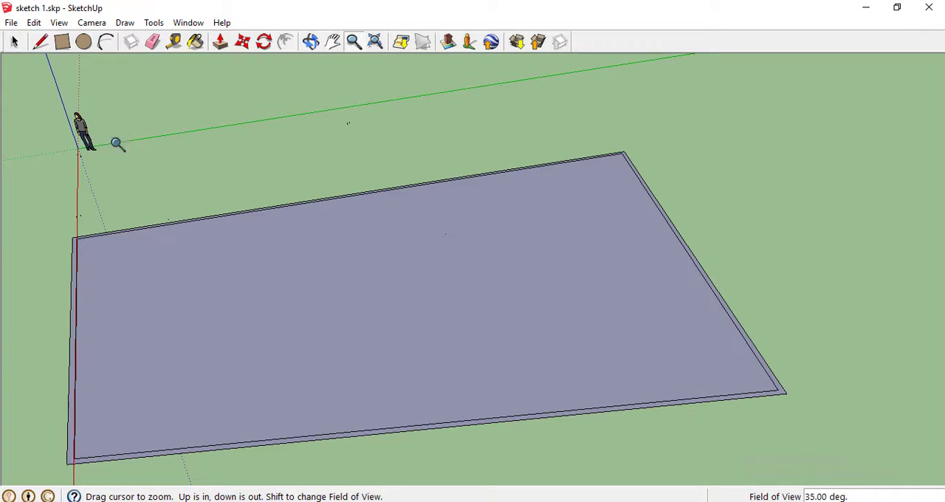
Draw a room outline against the far long wall with the Line tool, about 3.65 m wide and 5.29 m deep
click(41, 43)
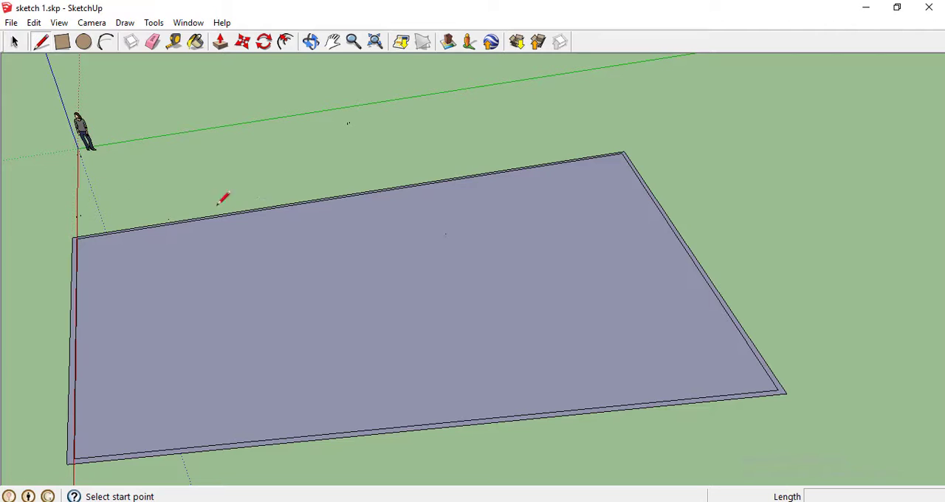
click(263, 209)
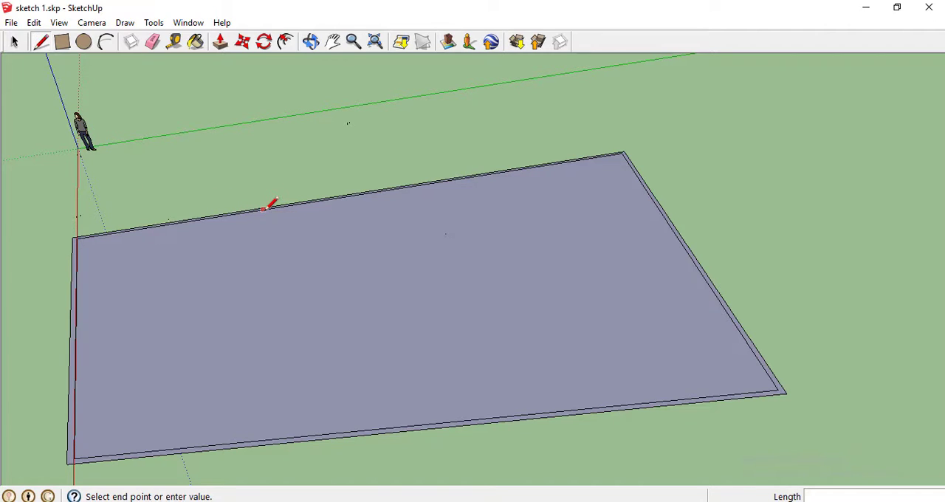
click(281, 286)
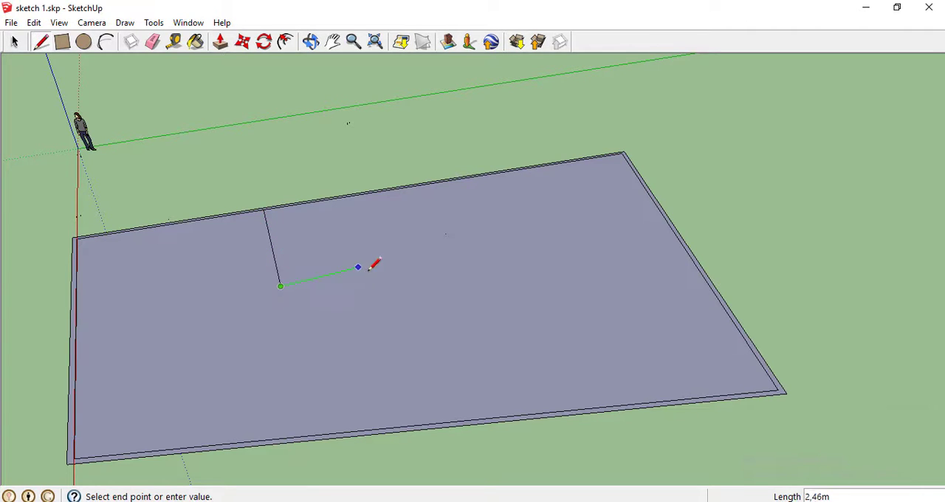
click(385, 265)
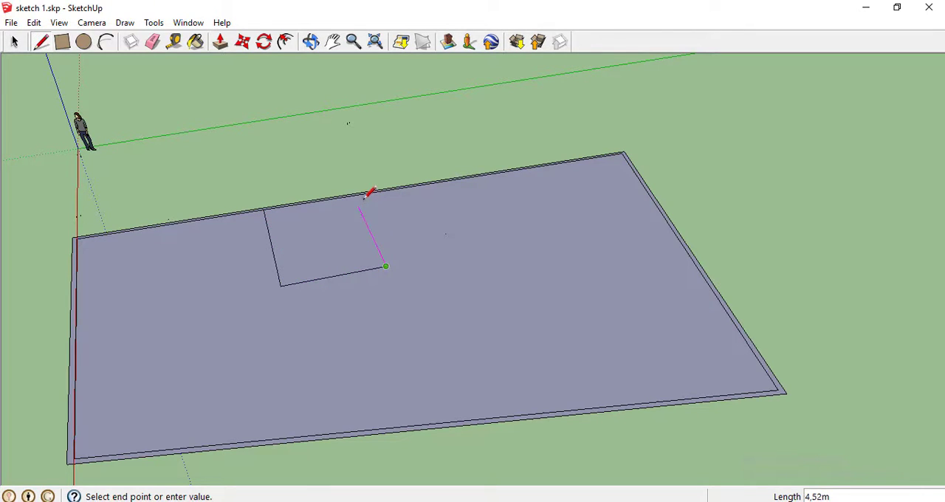
click(362, 194)
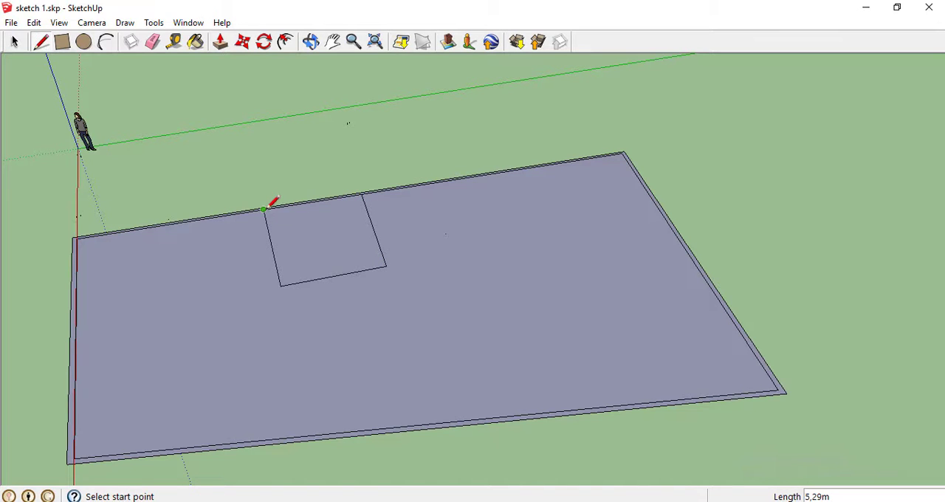
click(264, 210)
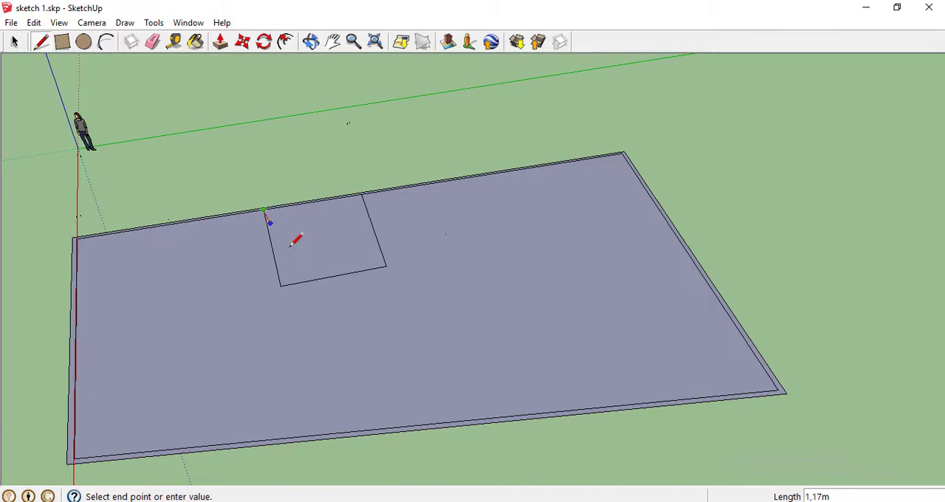
click(362, 194)
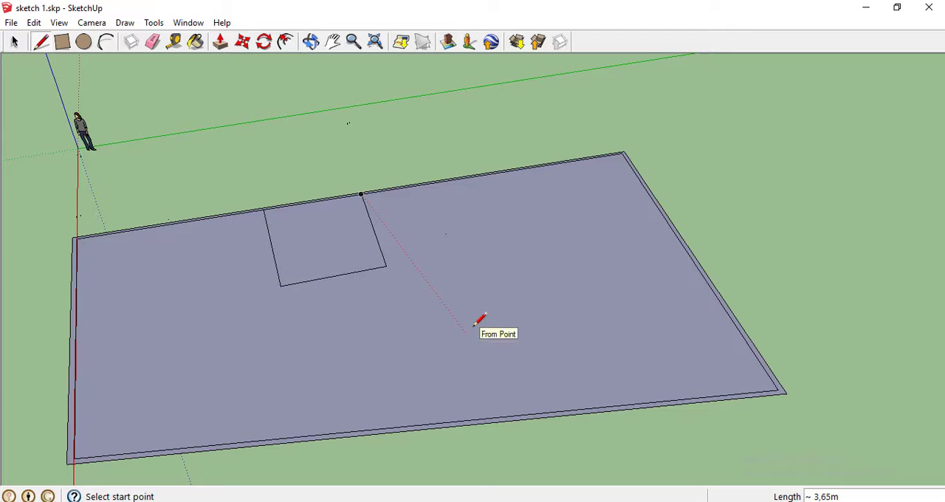
Draw a second room outline against the near long wall, about 3.70 m wide and 3.77 m deep
click(400, 427)
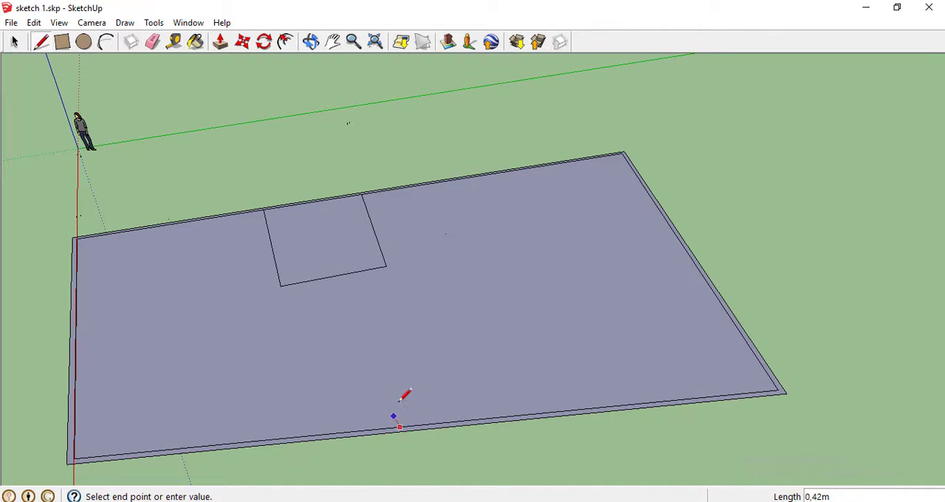
click(369, 336)
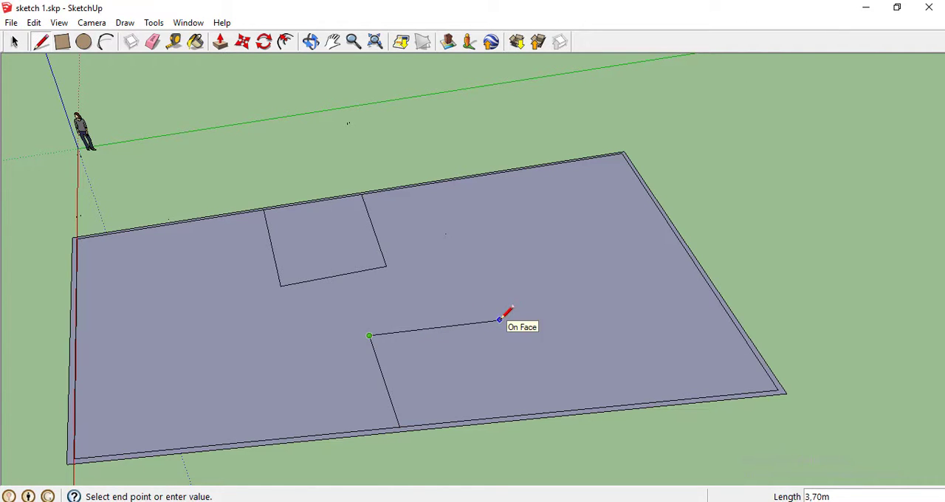
click(500, 320)
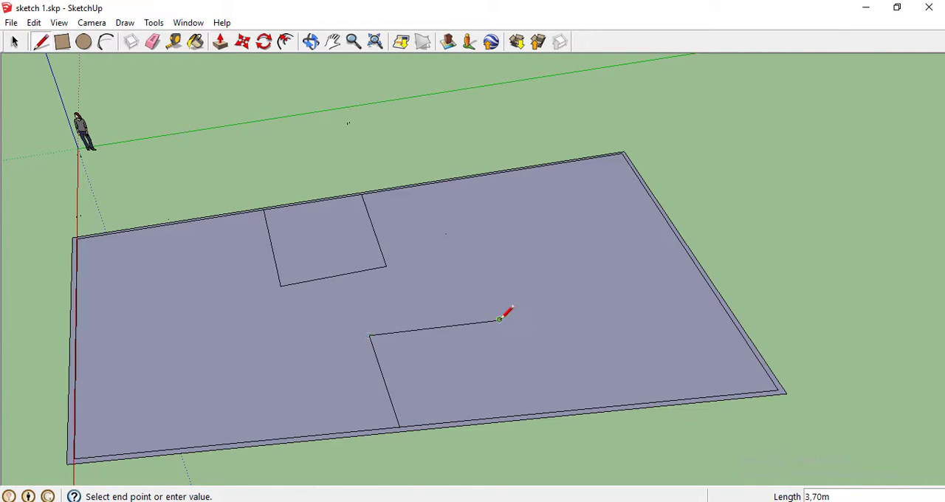
click(534, 414)
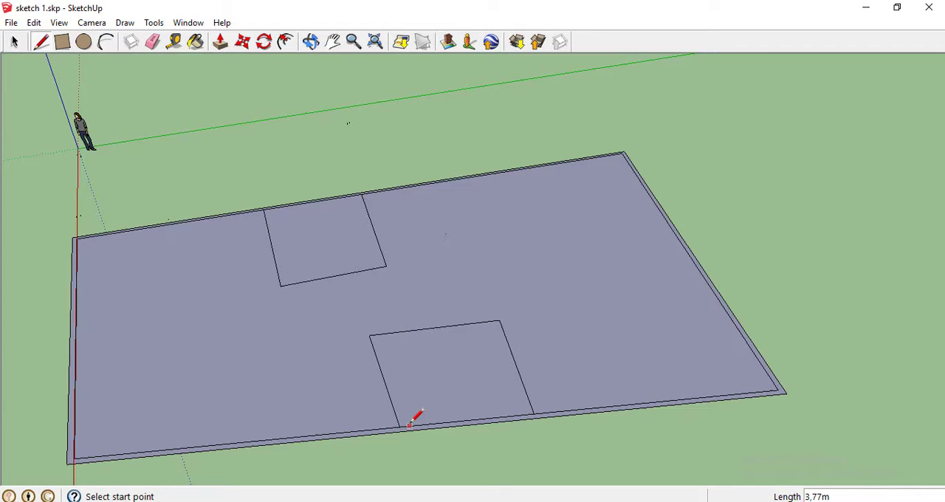
Draw an adjoining room beside the near-wall room, extending its inner edge and closing it with a side about 3.96 m long
click(500, 320)
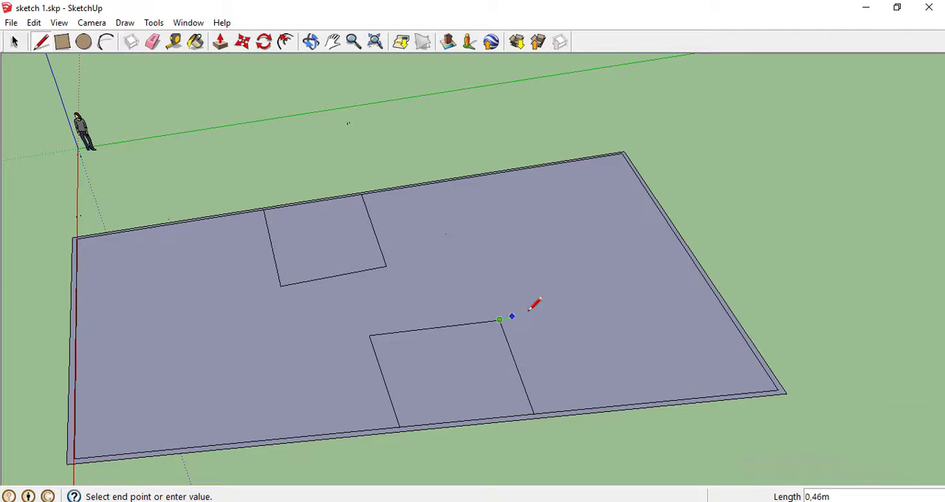
click(609, 308)
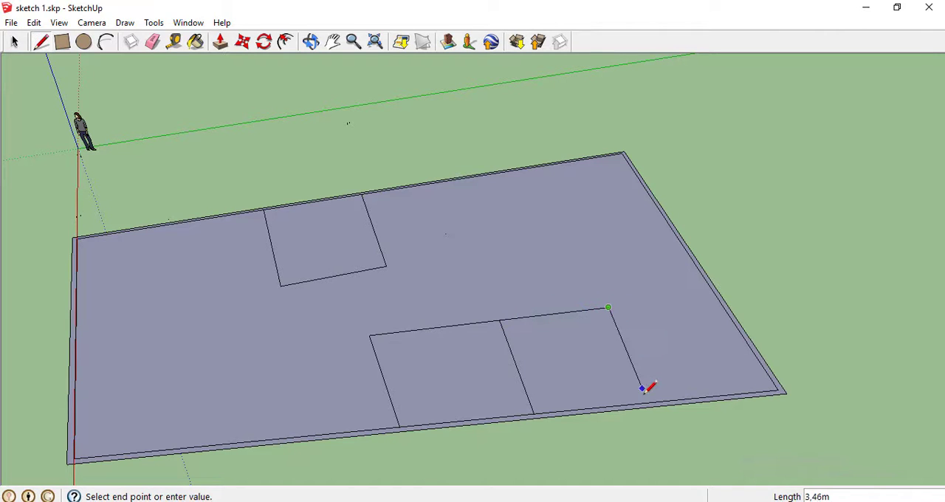
click(649, 403)
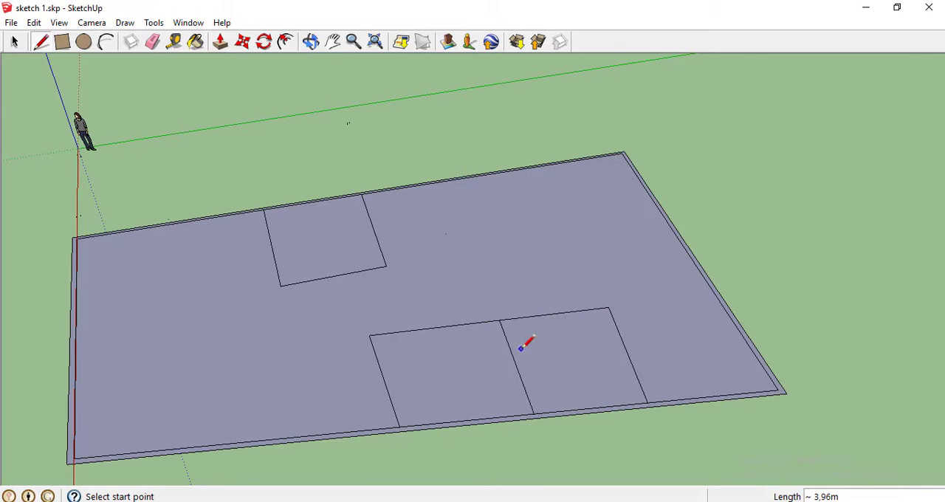
Draw a small room in the far corner of the floor plan, with its inner side about 2.56 m long
click(566, 162)
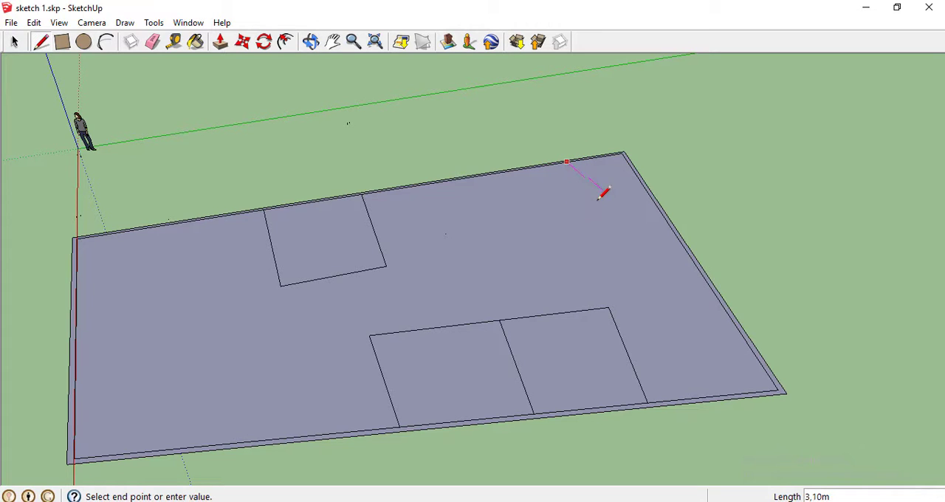
click(588, 200)
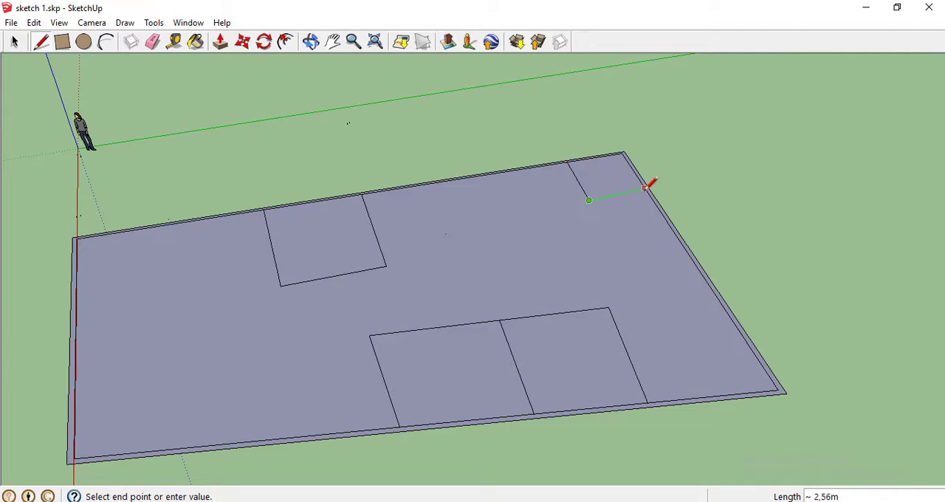
click(644, 188)
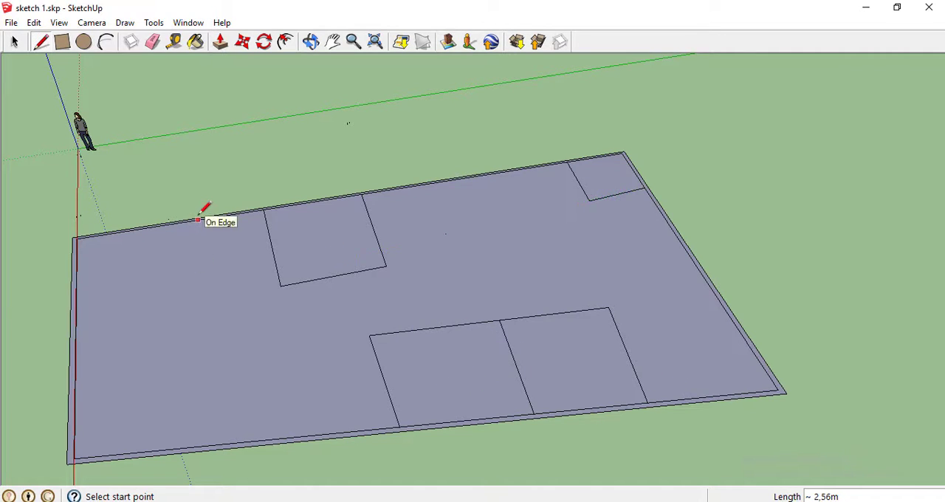
Measure from the inner corner of the far-wall room with the Tape Measure tool
click(177, 43)
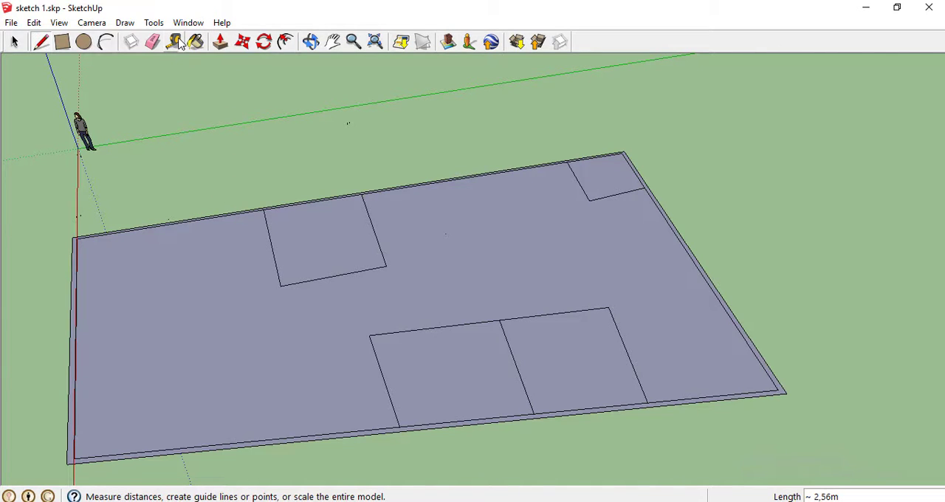
click(280, 272)
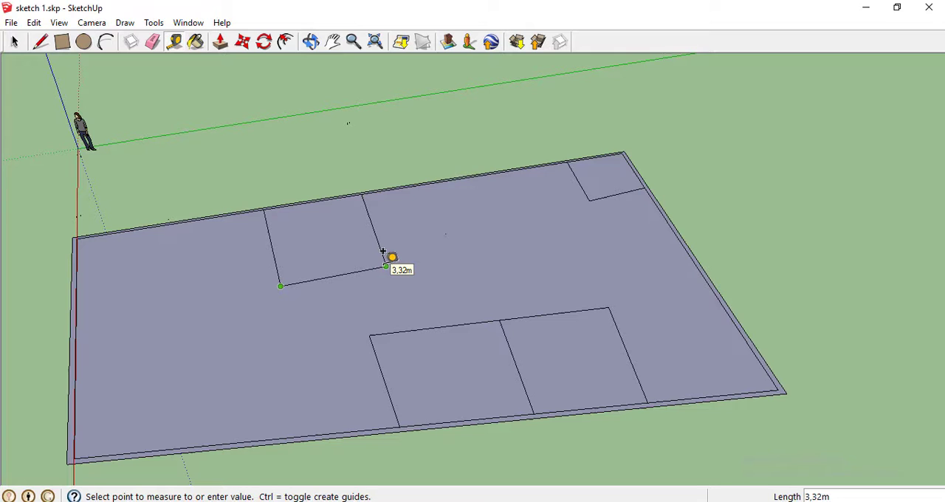
click(287, 272)
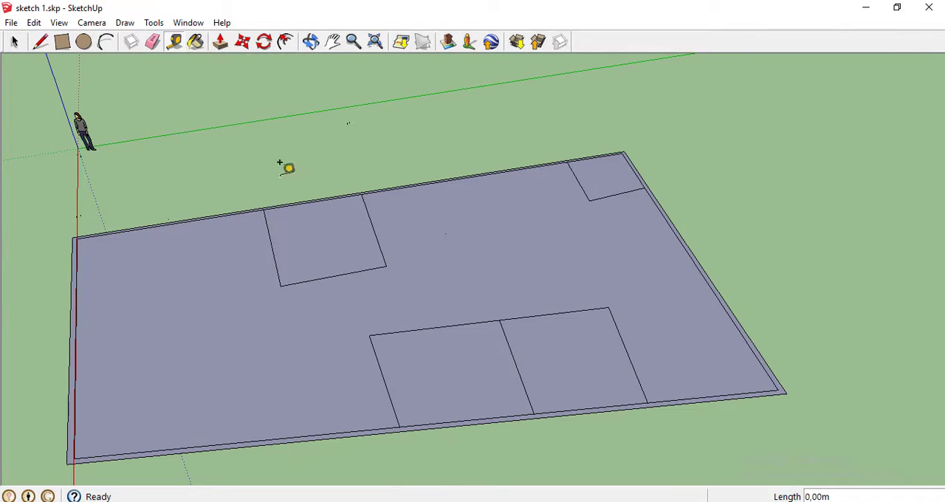
Offset the far-wall room's outline inward by about 0.08 m to form its wall thickness
click(286, 42)
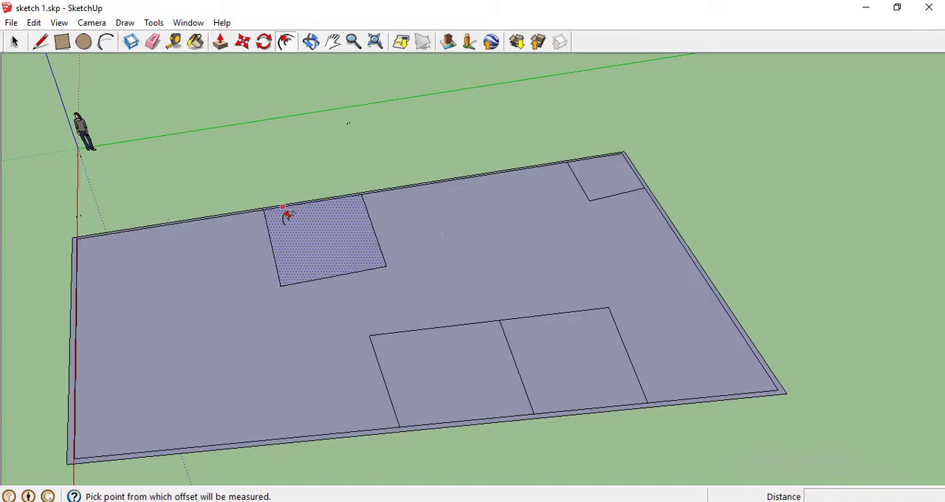
click(286, 219)
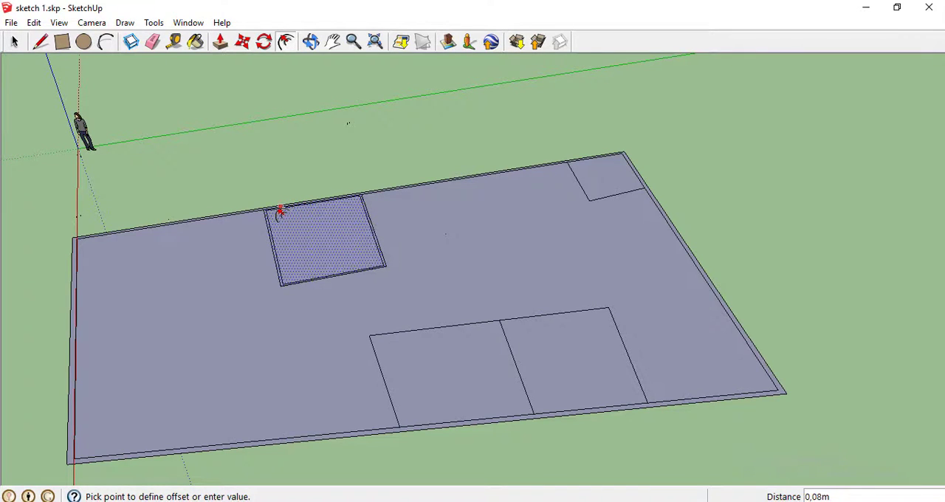
click(280, 212)
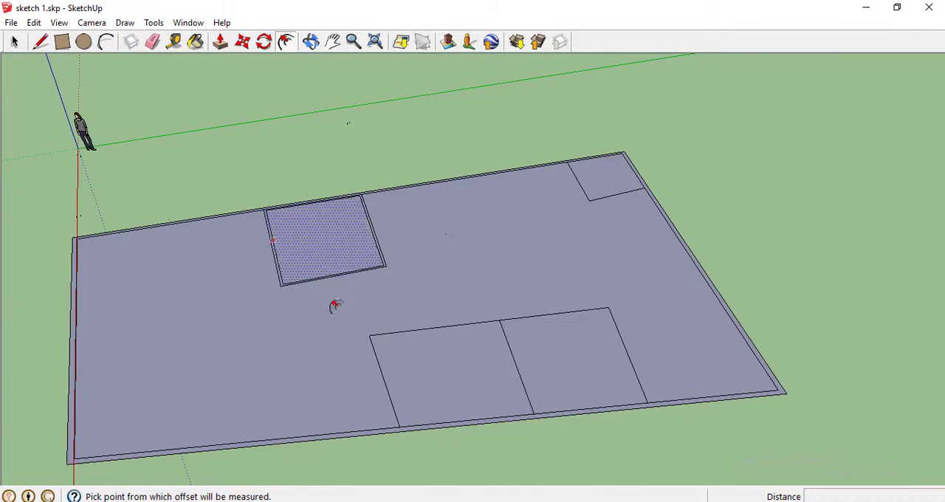
Offset the outlines of the two adjoining near-wall rooms inward, by about 0.10 m and 0.11 m
click(414, 356)
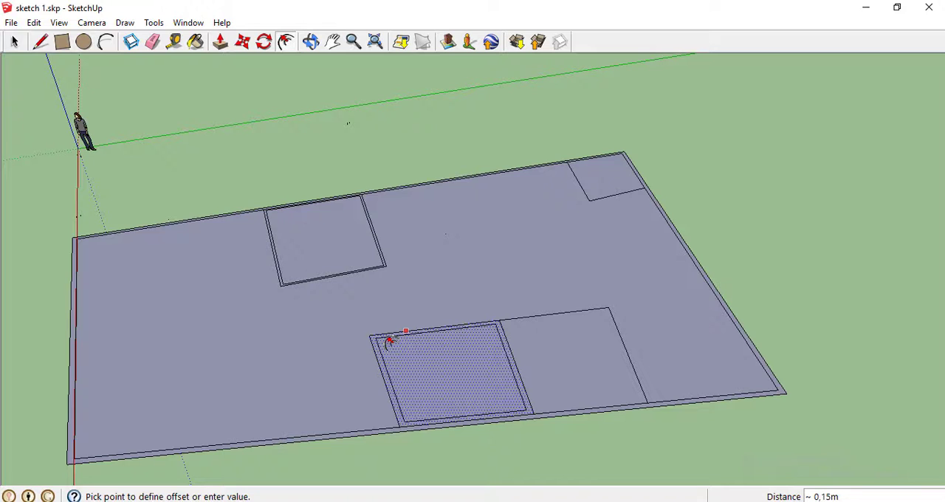
click(389, 340)
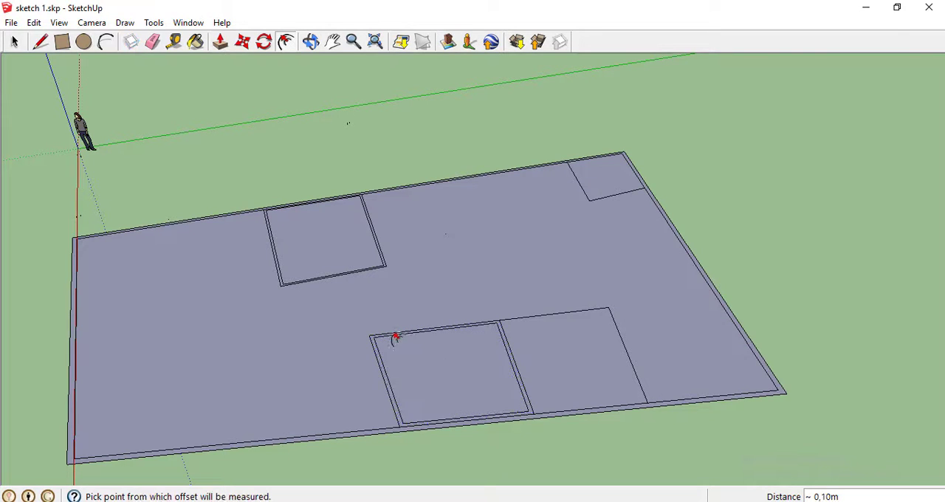
click(570, 360)
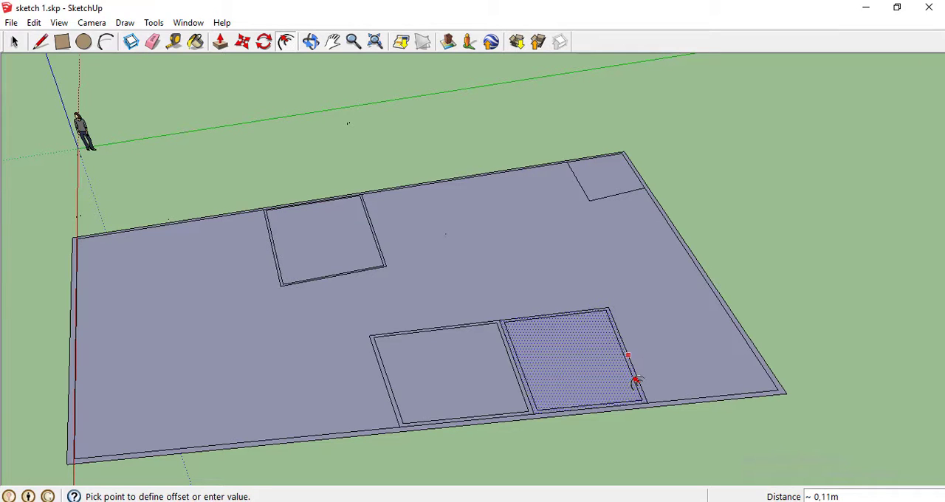
click(637, 381)
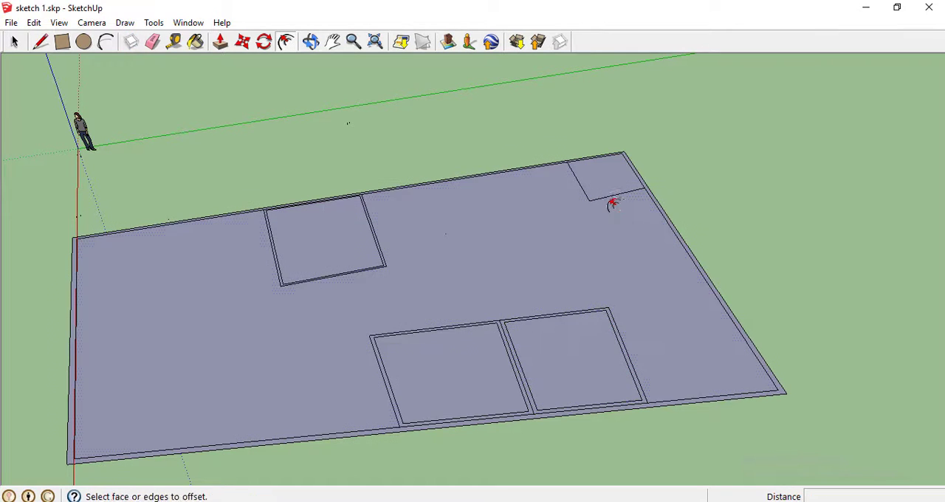
click(608, 178)
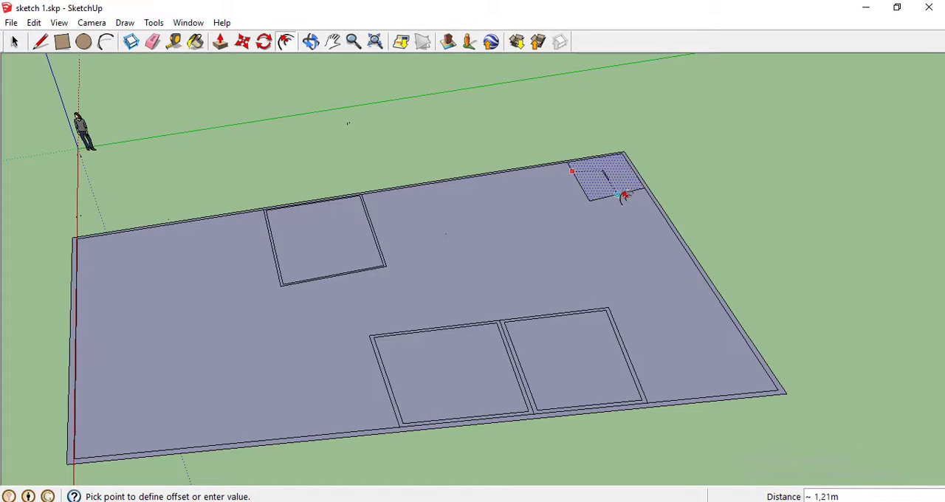
click(619, 179)
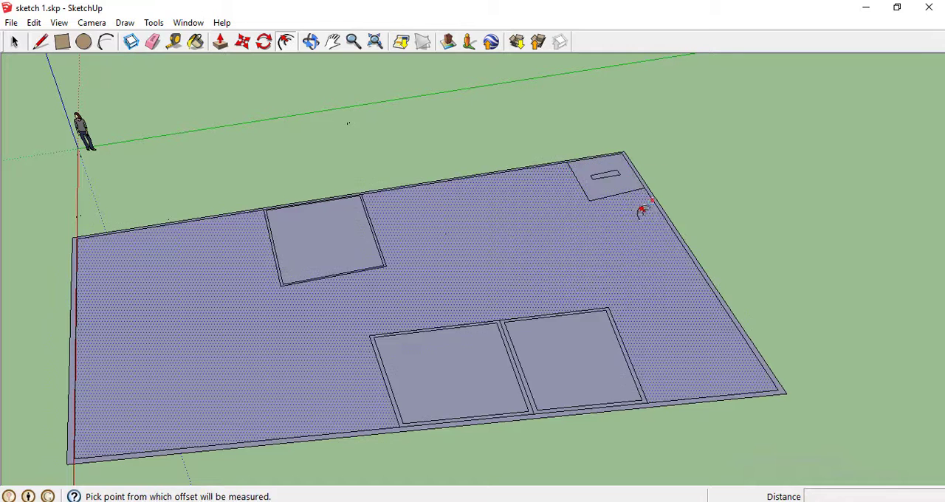
key(ctrl+z)
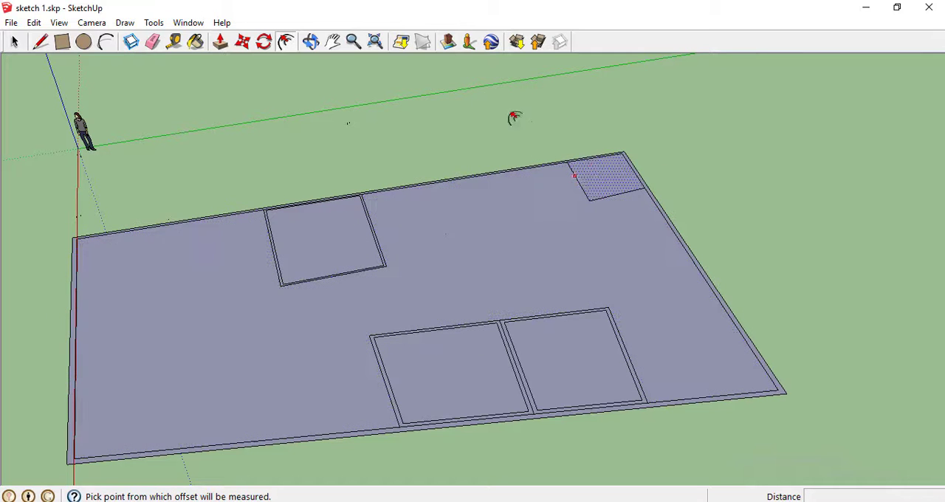
Offset the small corner room's outline inward by about 0.13 m to form its wall thickness
click(311, 42)
drag(511, 127, 595, 251)
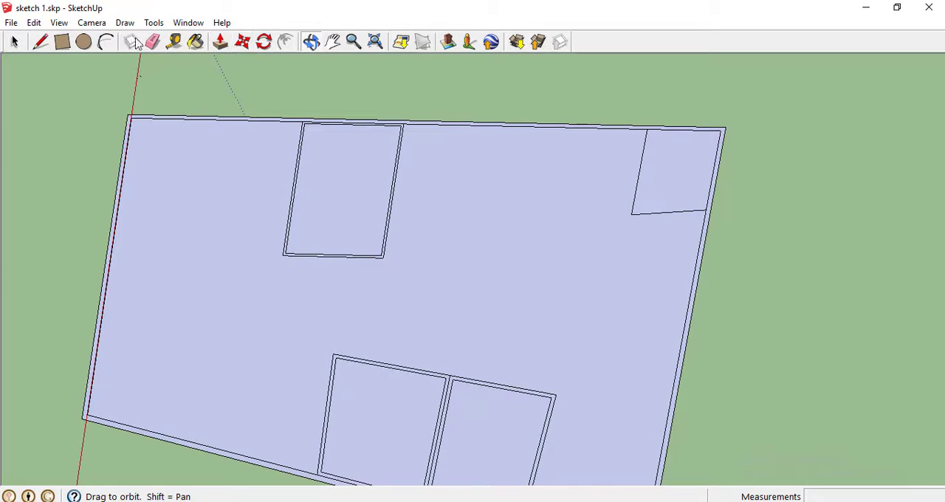
click(287, 41)
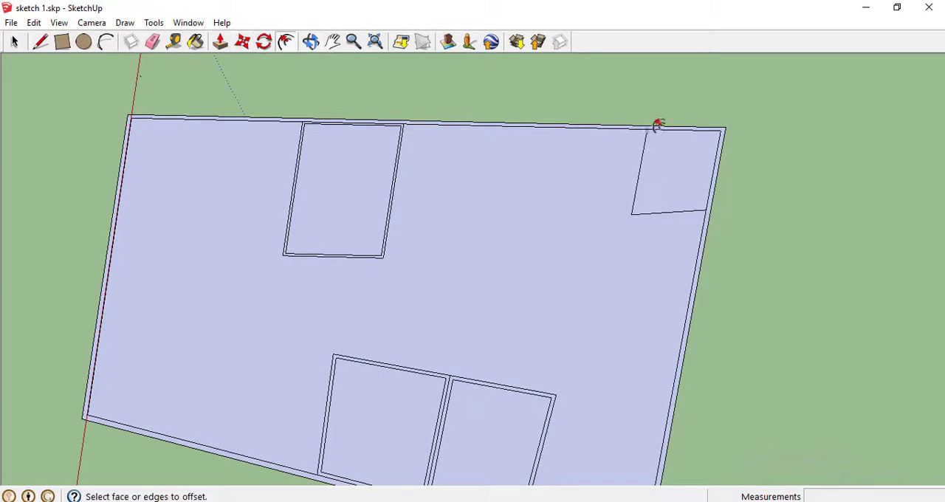
click(661, 137)
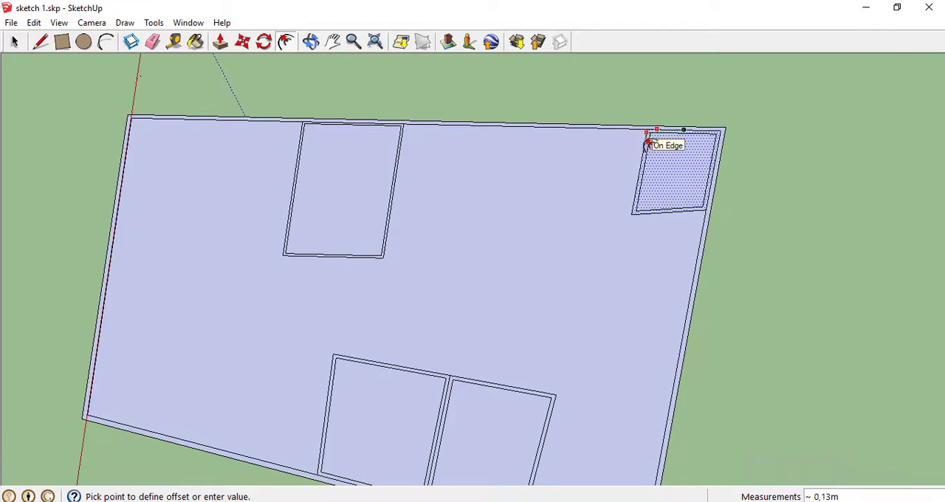
click(647, 145)
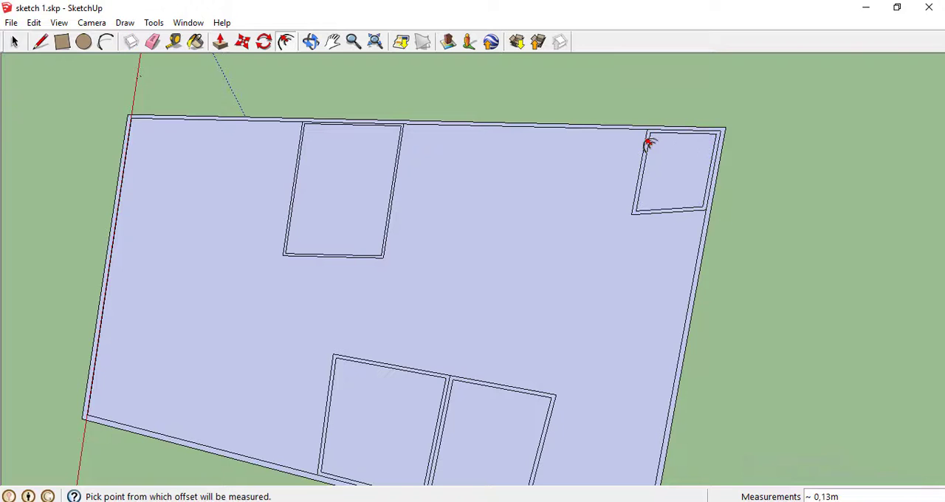
Erase the redundant wall edges where the small corner room and the far-wall room meet the outer walls
click(333, 41)
drag(707, 200, 452, 276)
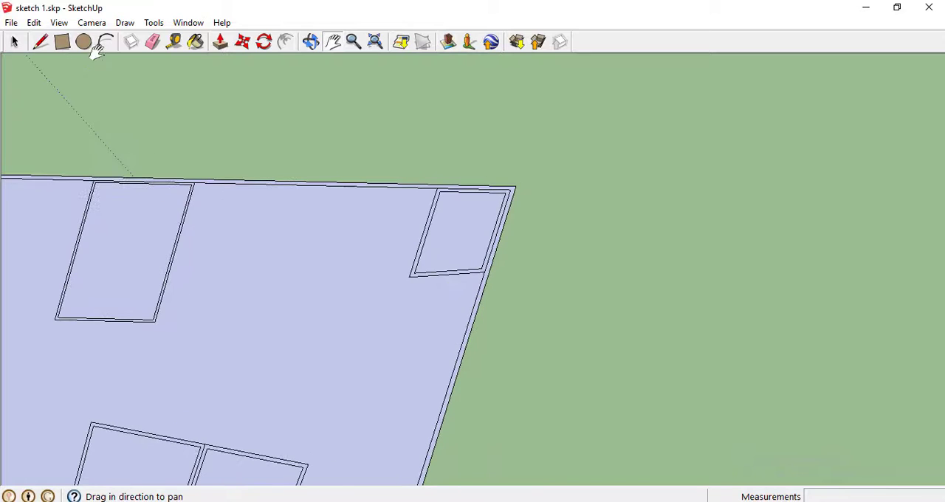
click(152, 42)
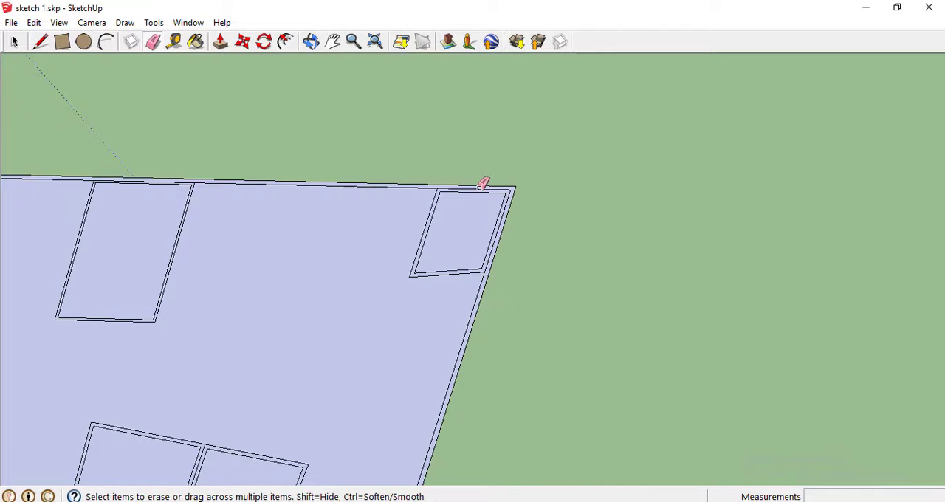
click(481, 187)
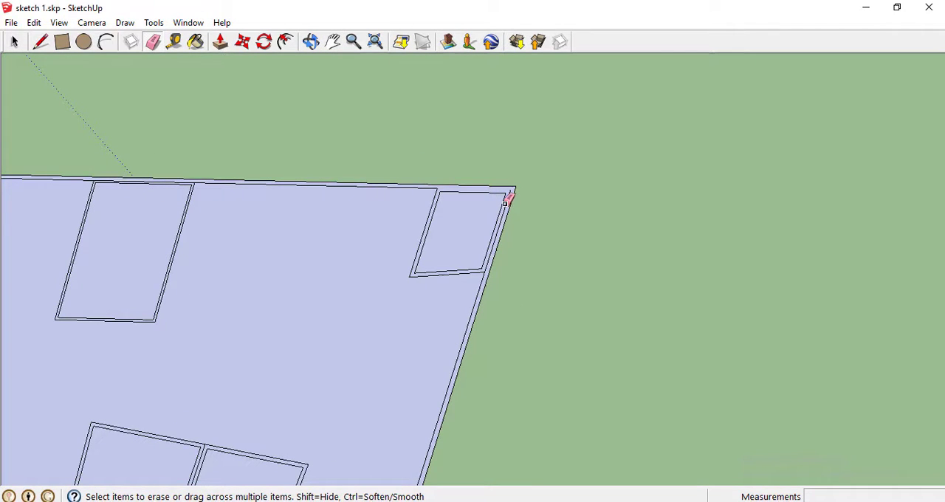
click(505, 204)
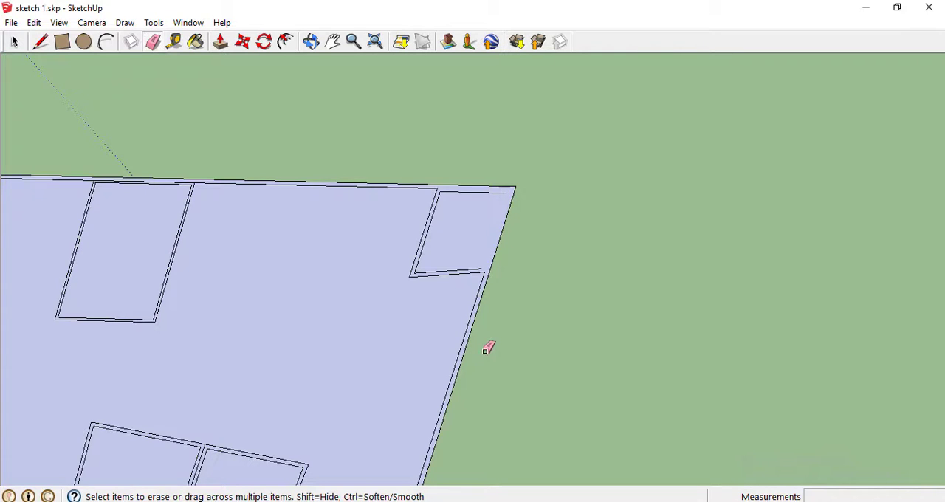
key(ctrl+z)
click(147, 177)
key(ctrl+z)
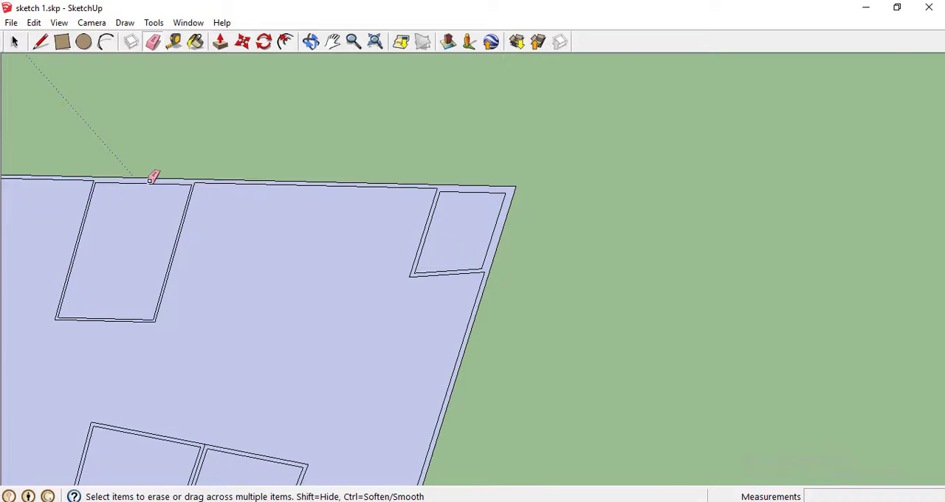
Erase the redundant edges within the shared wall of the two adjoining near-wall rooms and where they meet the outer wall
scroll(321, 348, down, 1)
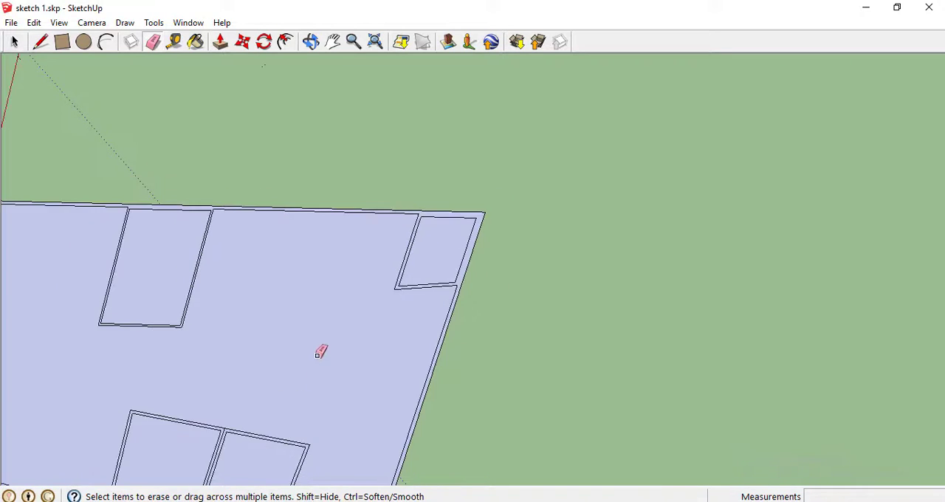
click(336, 42)
drag(257, 296, 279, 111)
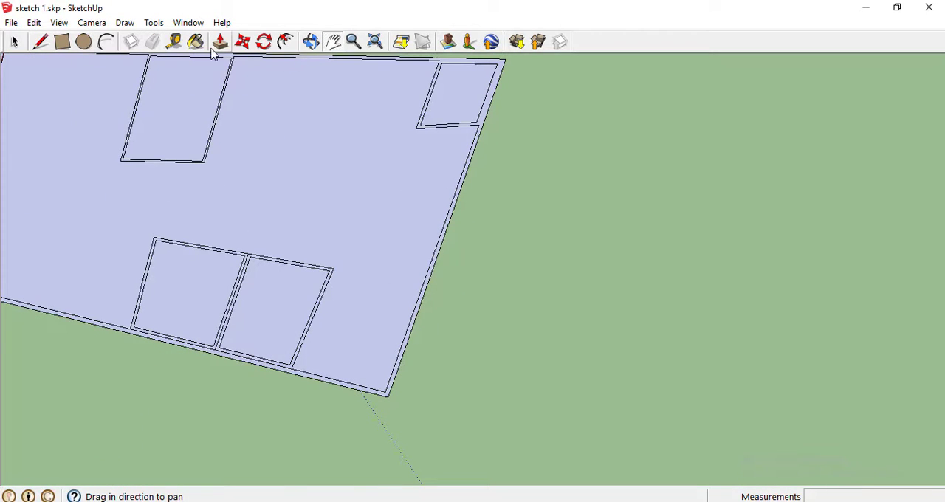
click(152, 42)
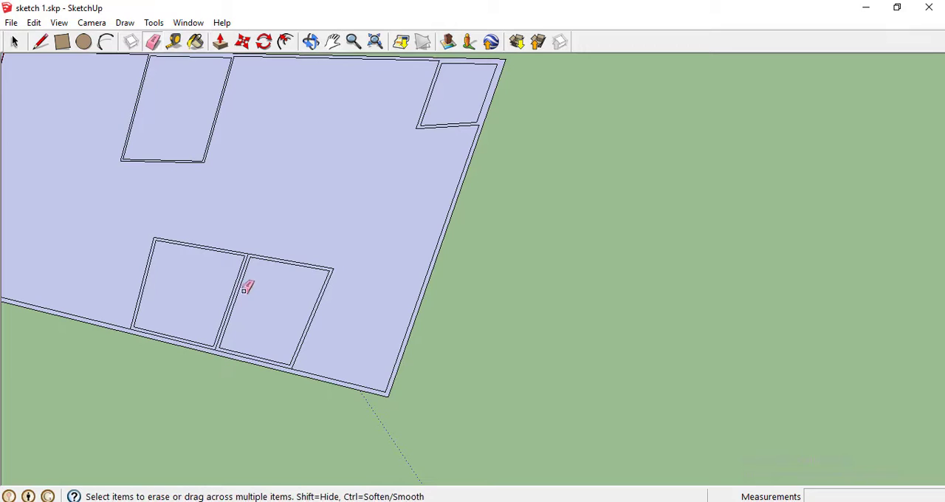
click(239, 282)
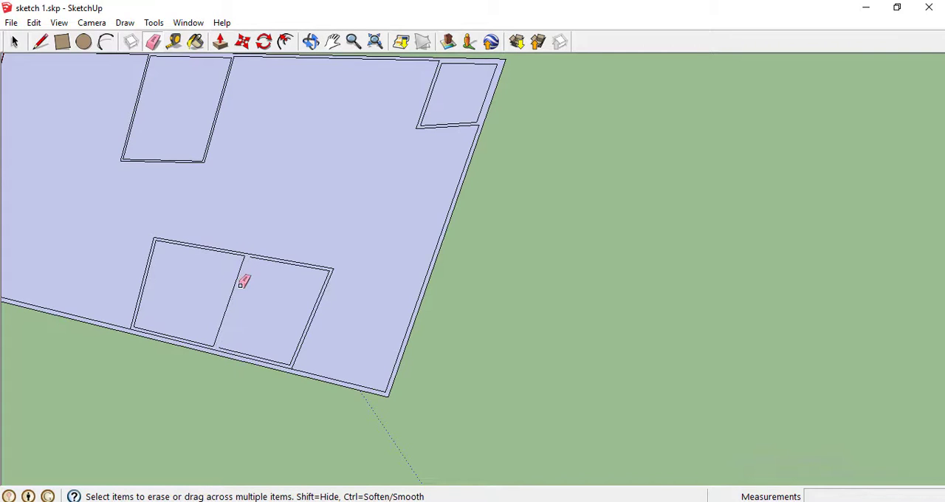
key(ctrl+z)
click(241, 355)
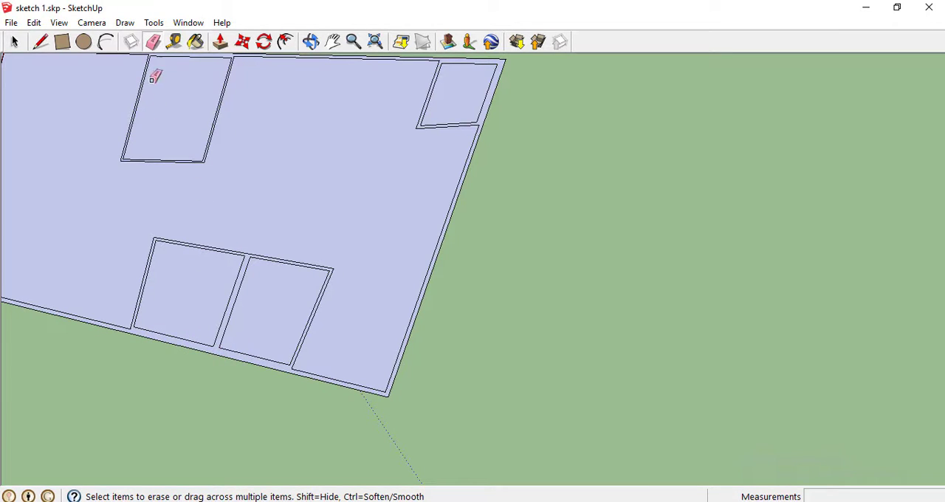
Push/Pull the connected wall-thickness face of the floor plan upward by about 4.86 m to raise the walls
click(333, 41)
drag(259, 167, 382, 148)
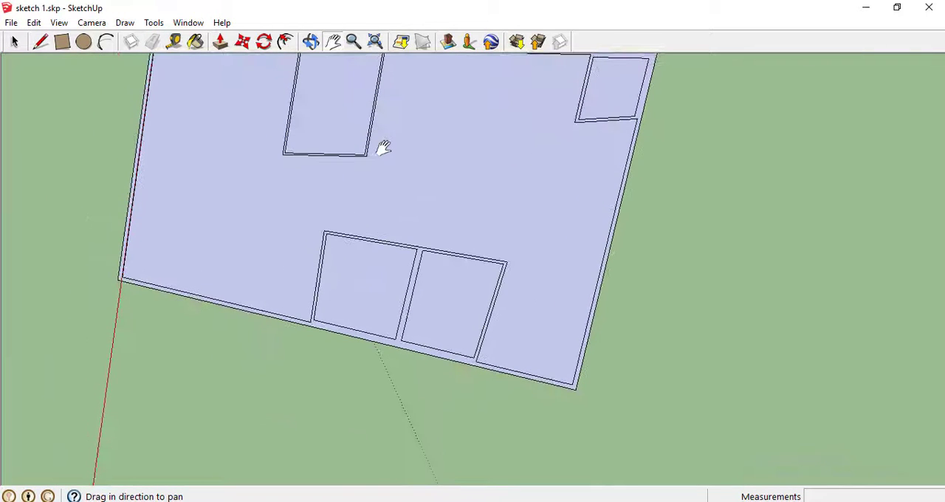
click(311, 42)
drag(439, 177, 379, 365)
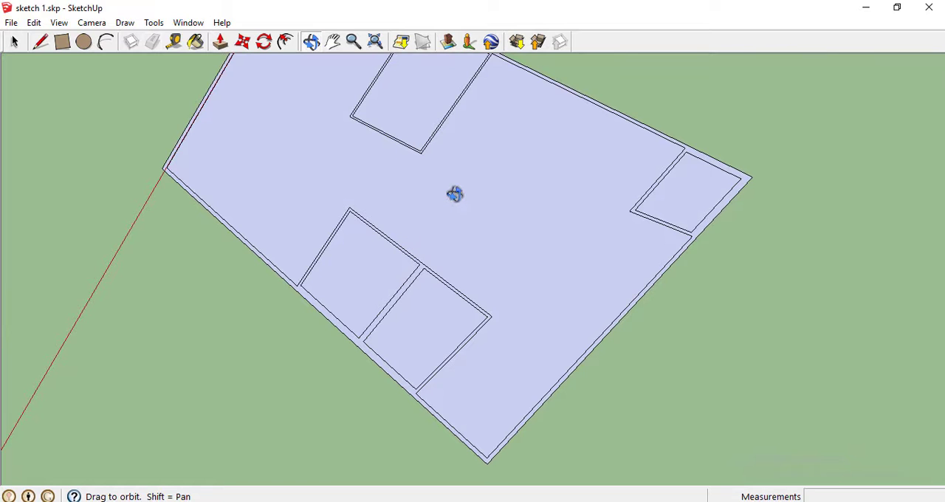
drag(491, 171, 519, 47)
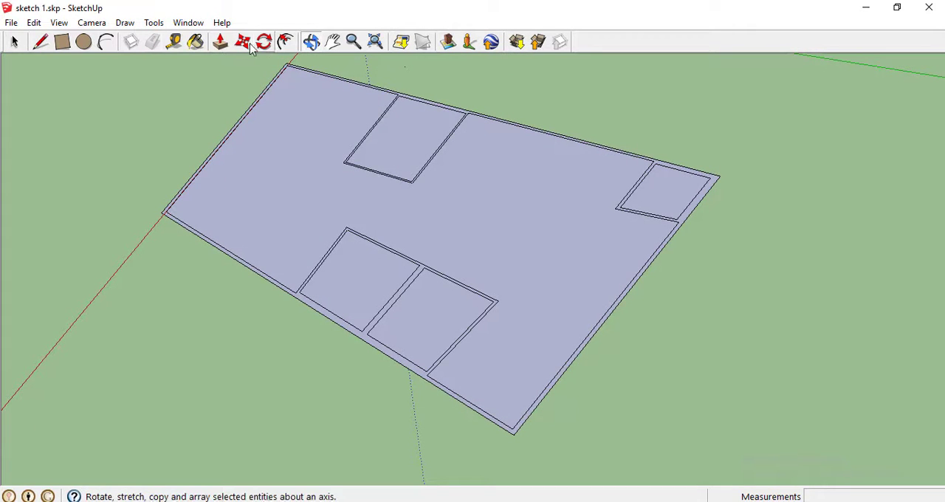
click(220, 41)
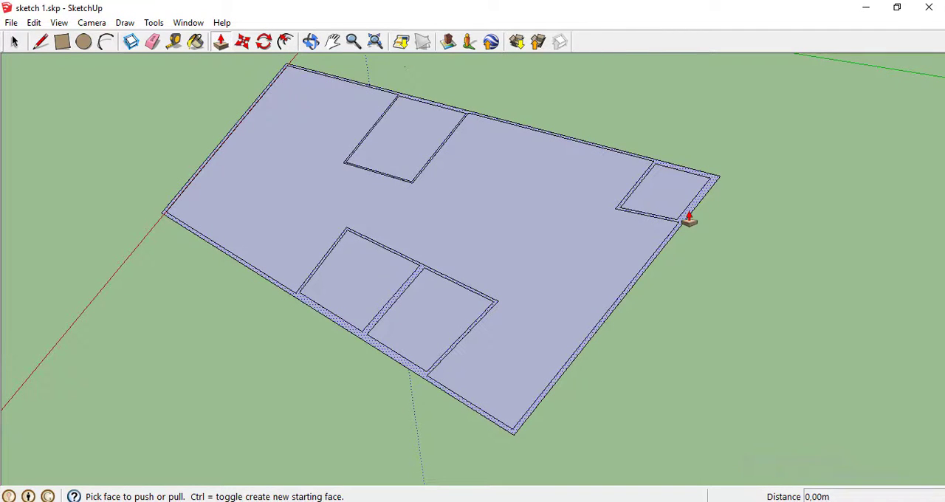
click(310, 41)
drag(377, 166, 205, 66)
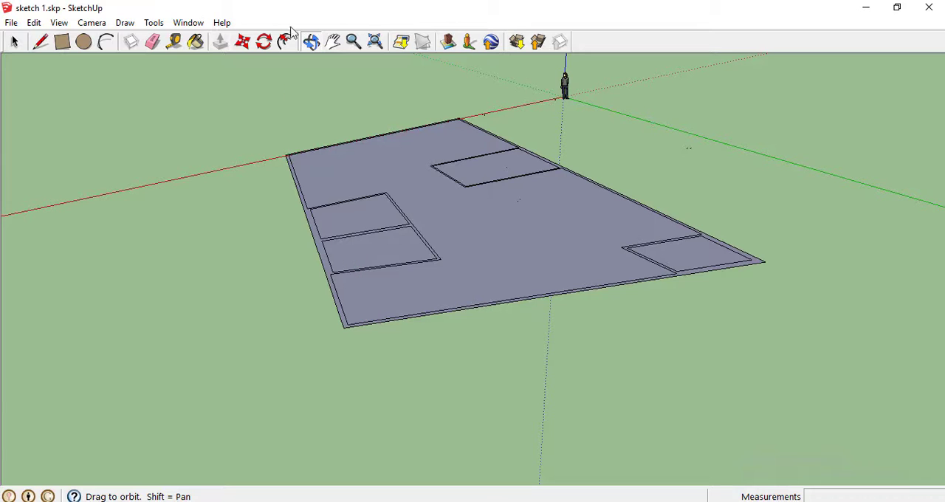
click(221, 43)
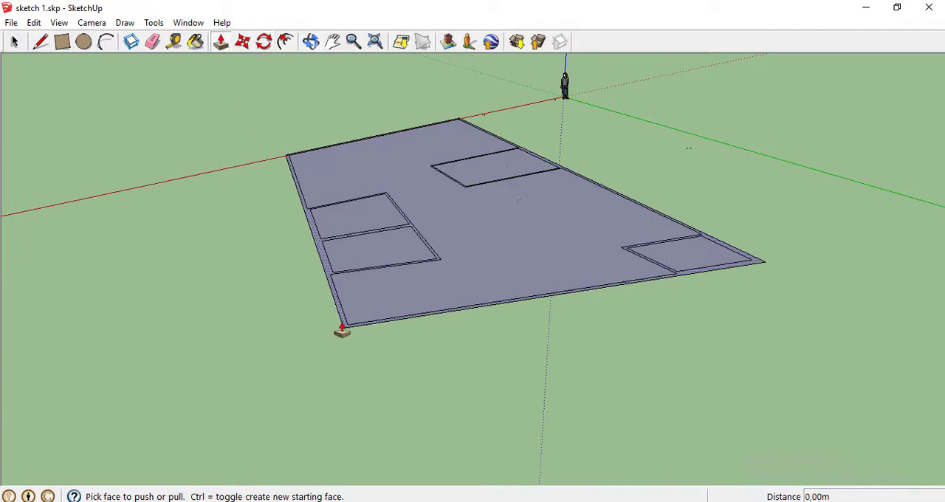
drag(342, 325, 327, 170)
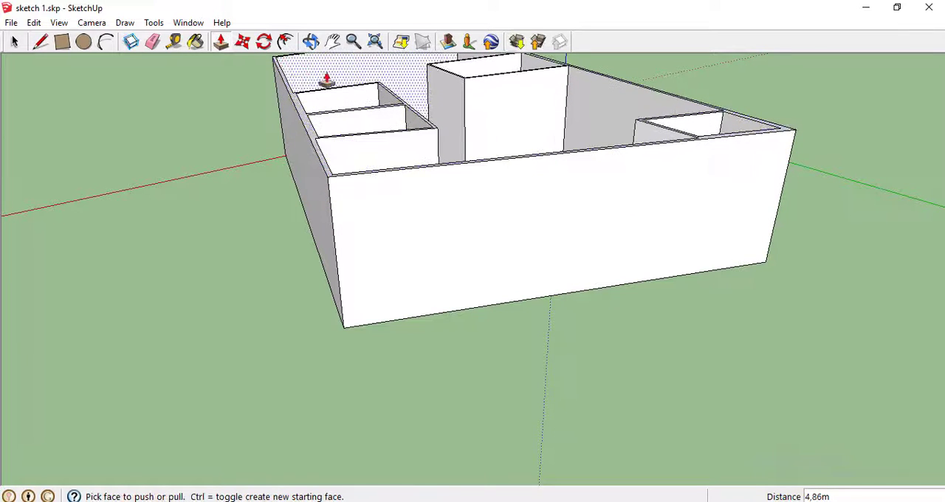
Measure the outer wall's height near its corner with the Tape Measure tool, from the top edge to the base
click(177, 41)
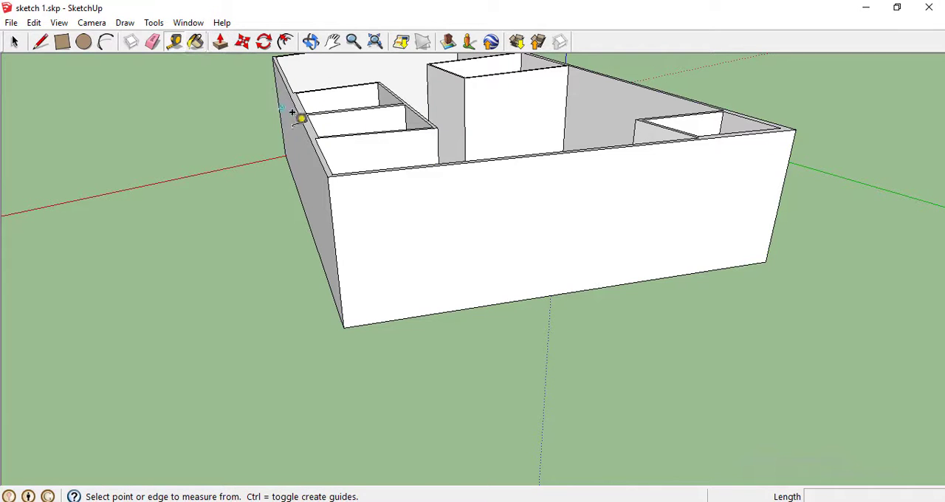
click(335, 168)
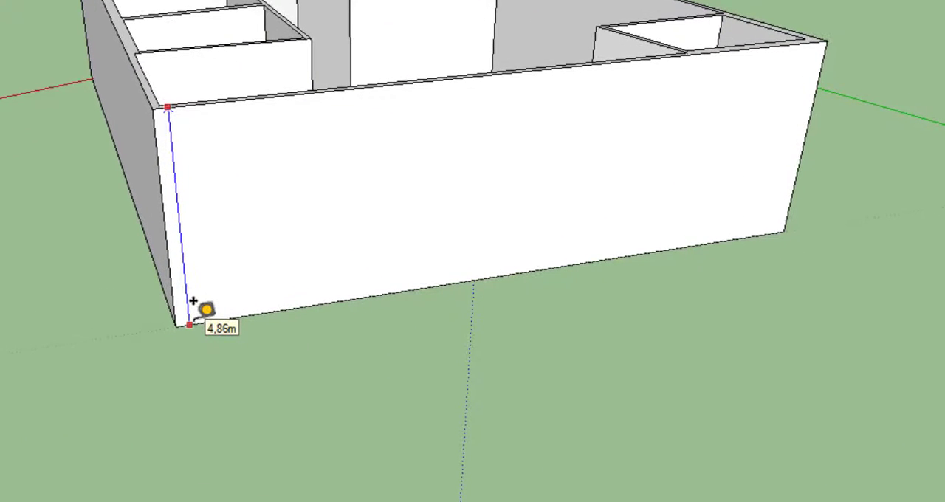
click(193, 300)
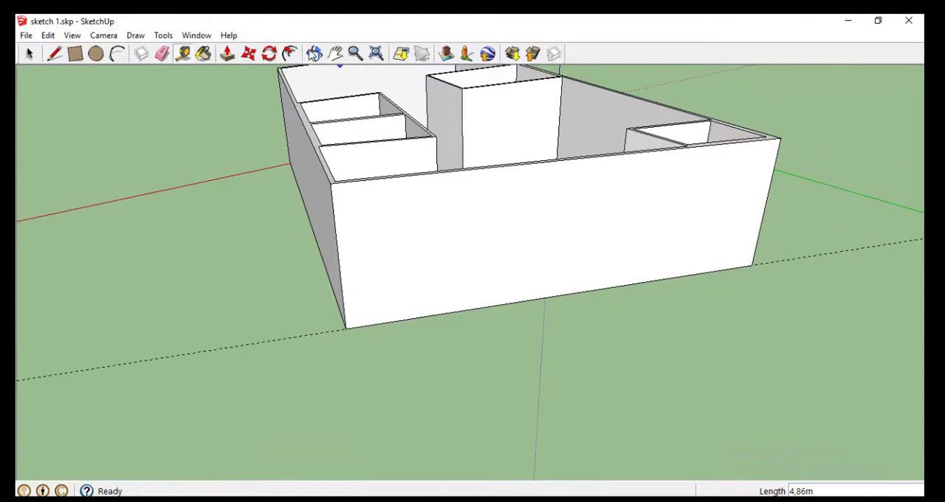
Draw a door outline about 3.05 m high with the Line tool, rising from the base of the front outer wall near its middle
click(314, 53)
drag(458, 141, 532, 259)
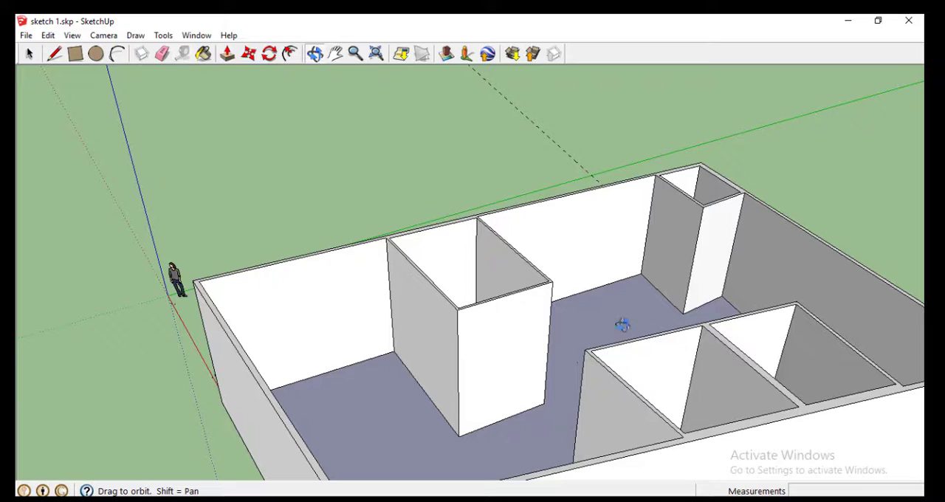
drag(658, 423, 217, 249)
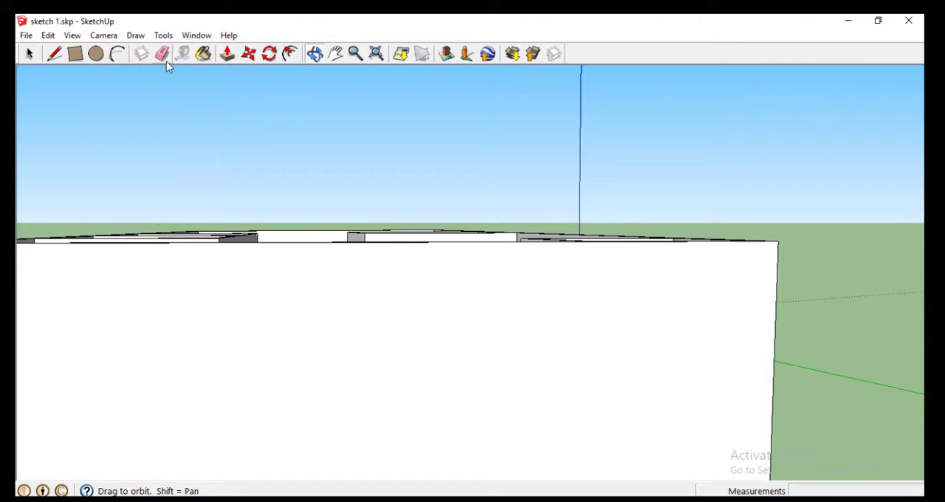
click(56, 57)
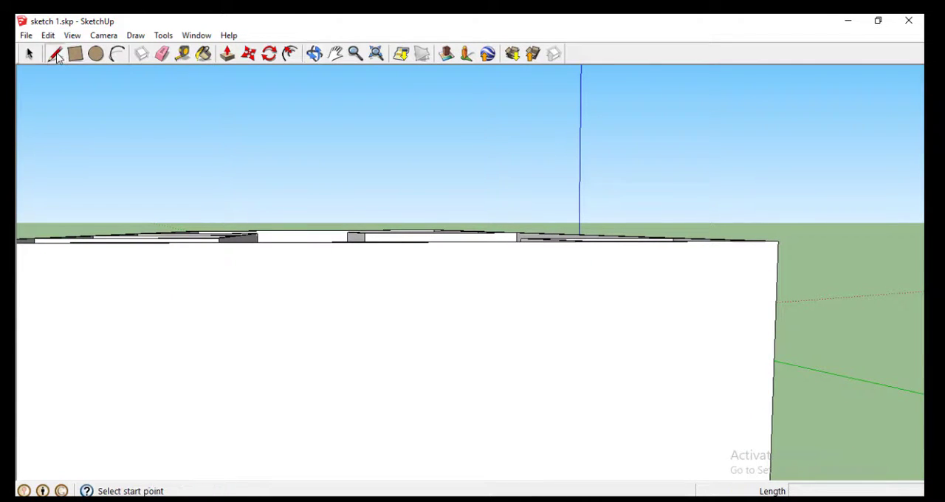
click(314, 53)
drag(336, 129, 368, 192)
click(355, 54)
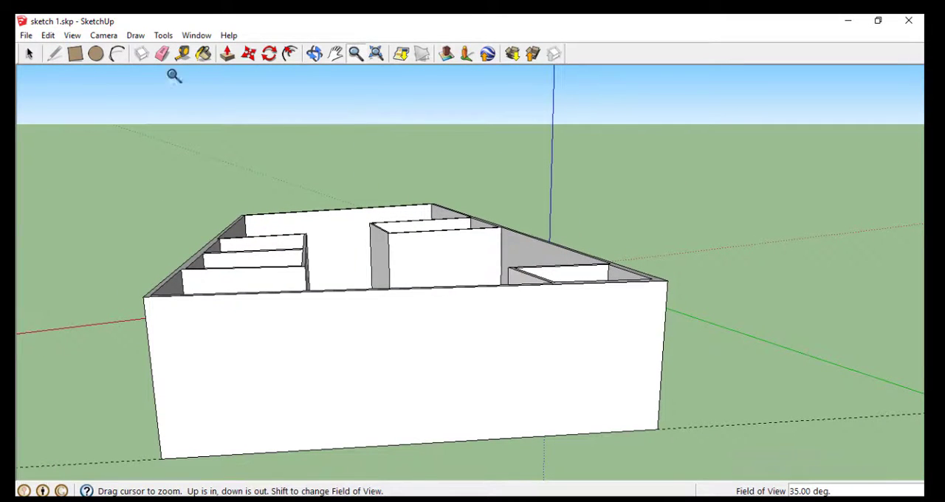
click(54, 54)
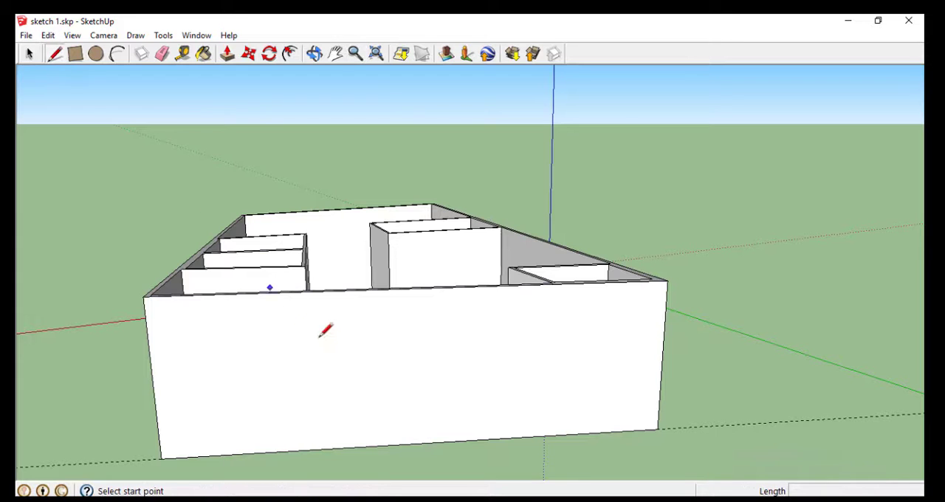
click(364, 447)
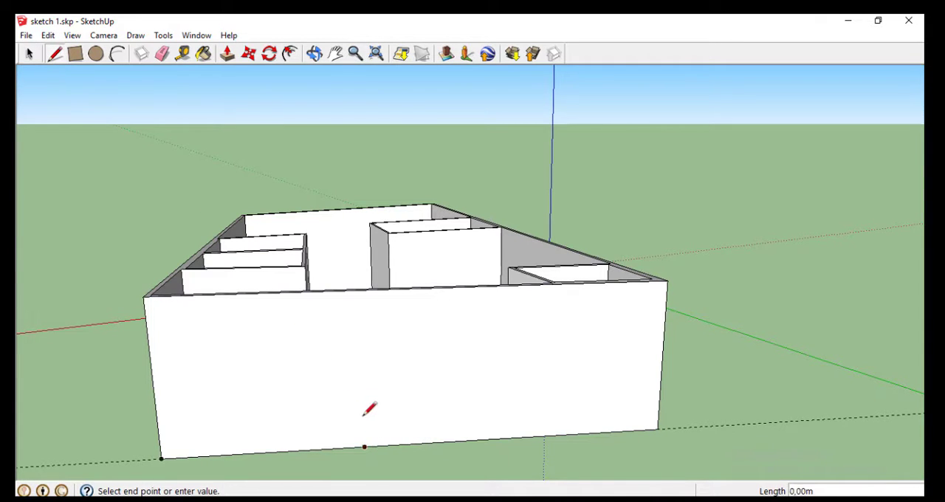
click(362, 350)
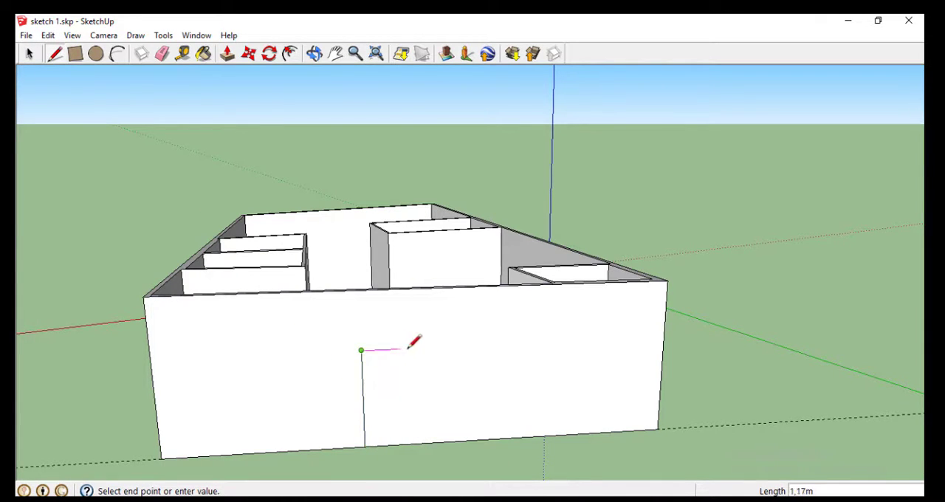
click(421, 348)
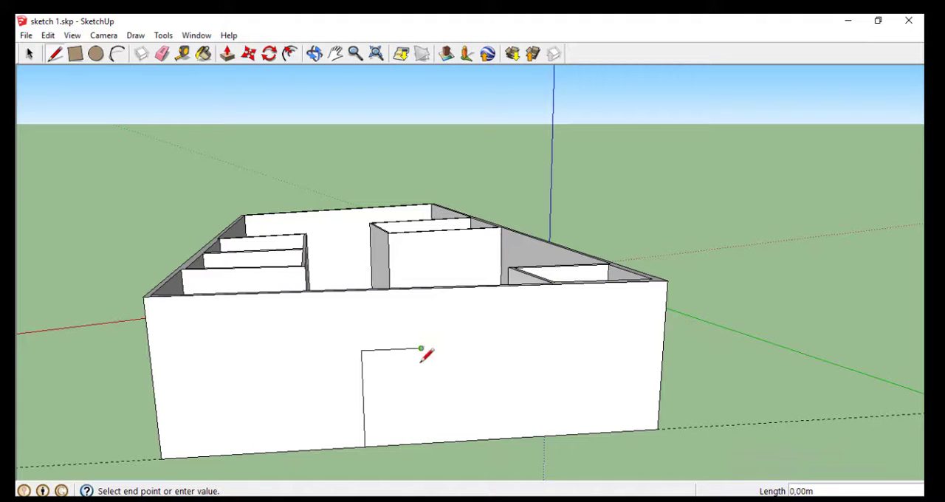
click(423, 442)
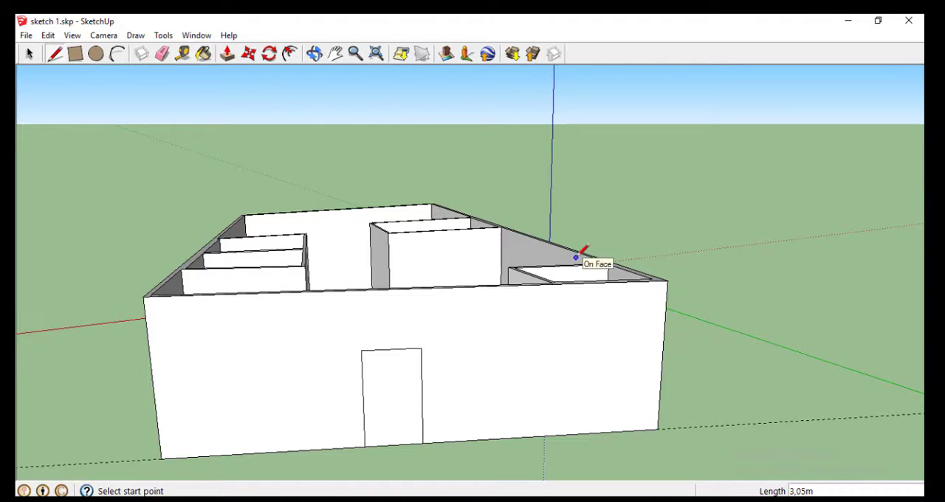
Draw a door outline about 2.06 m high on the interior-facing wall of the adjoining rooms, near the corner closest to the front wall
click(314, 53)
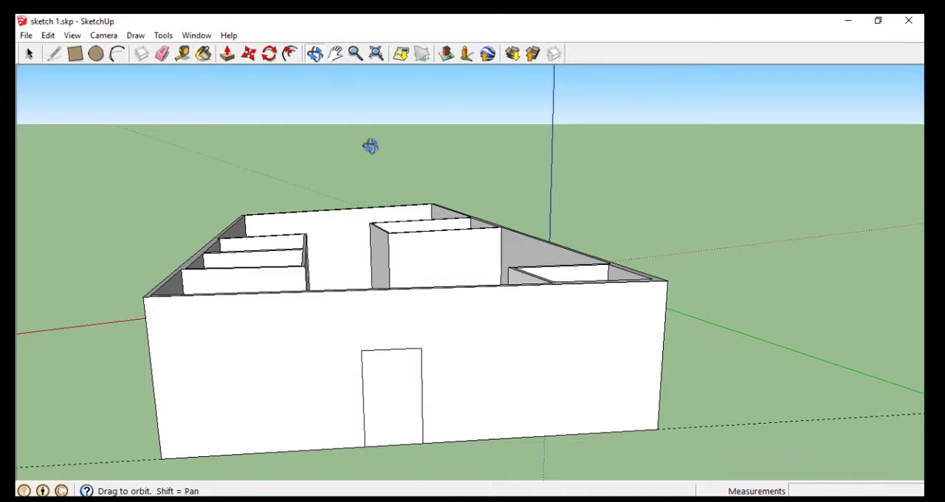
drag(369, 146, 239, 121)
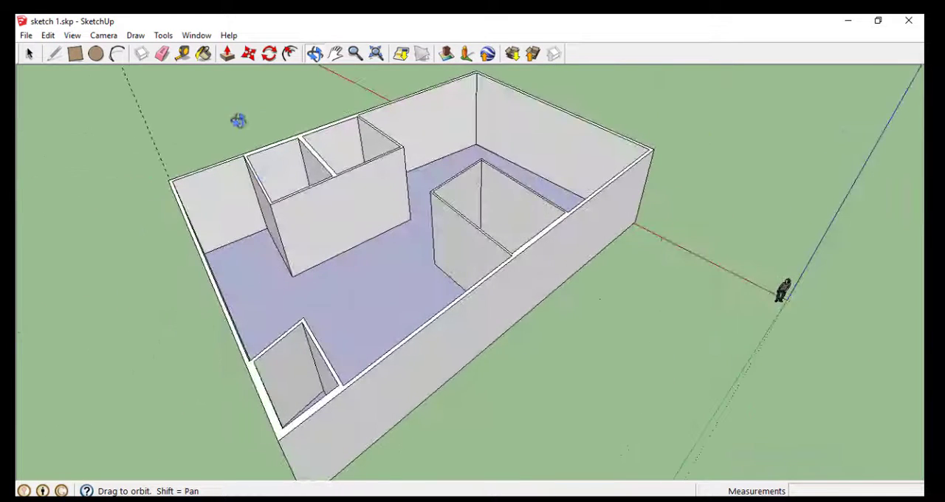
click(54, 54)
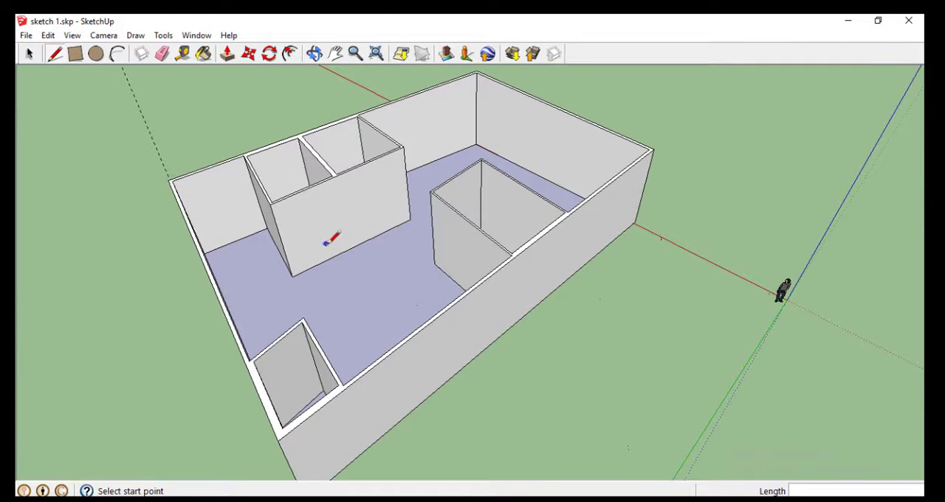
click(310, 267)
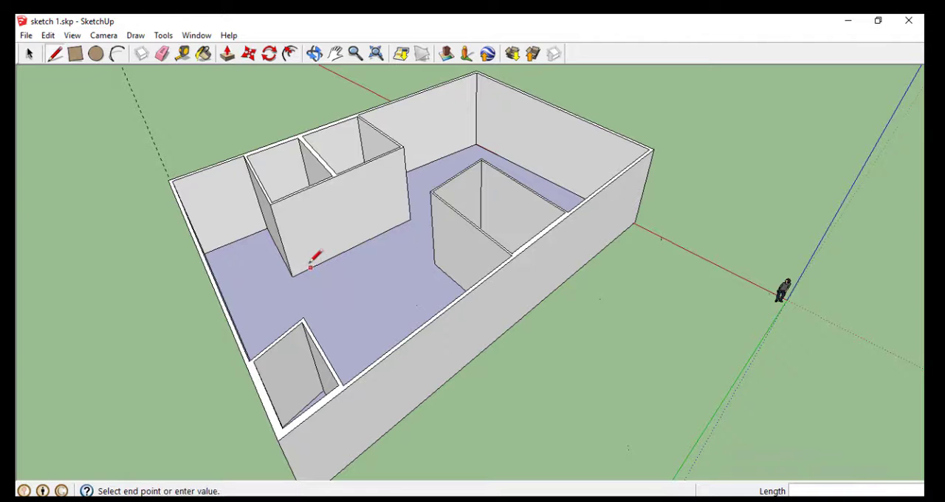
click(304, 238)
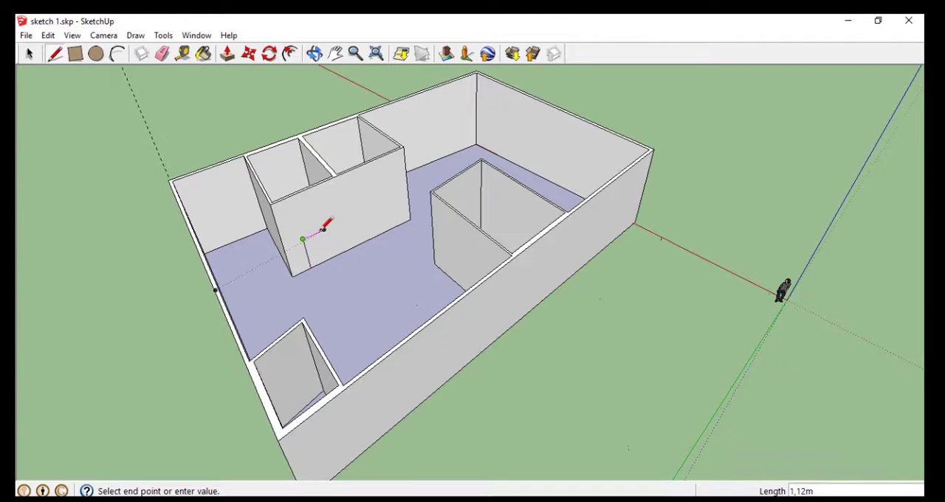
click(331, 259)
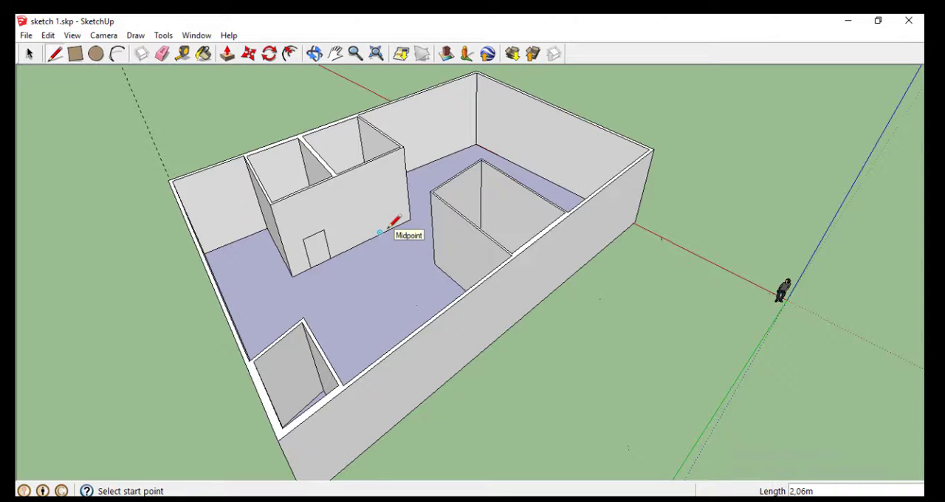
click(379, 233)
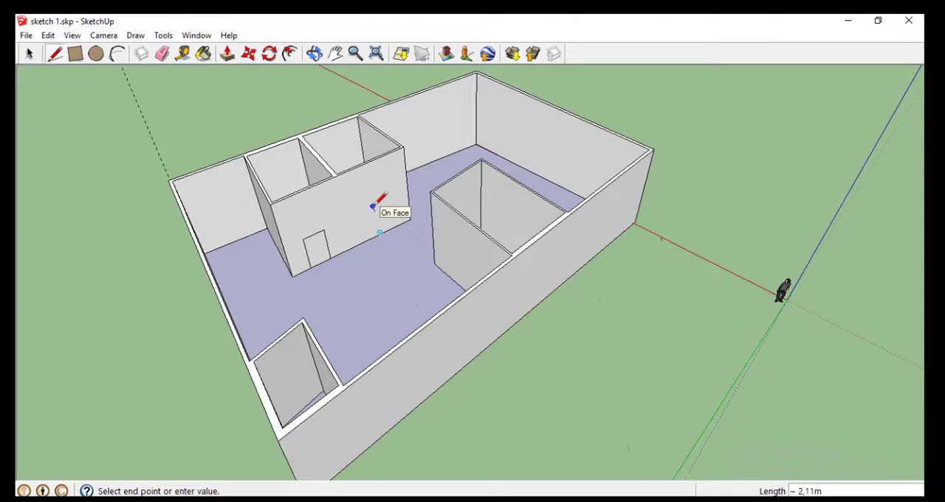
click(372, 207)
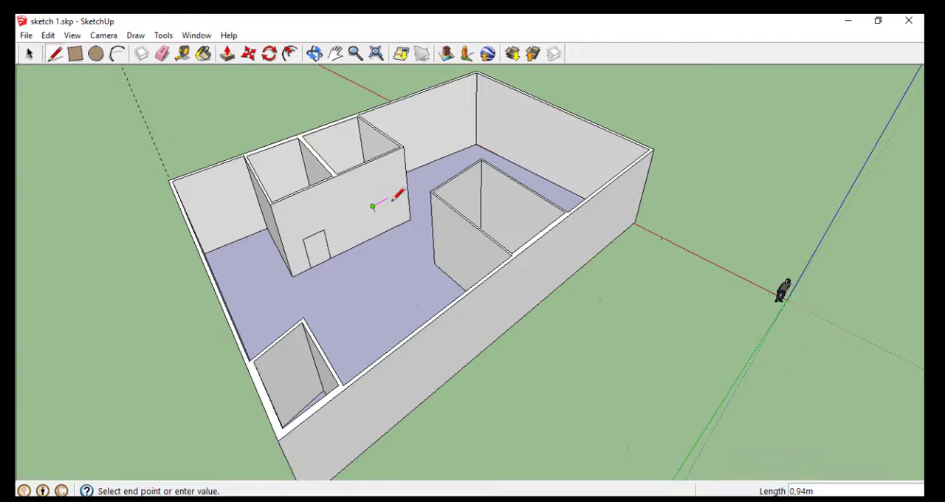
click(389, 198)
click(392, 226)
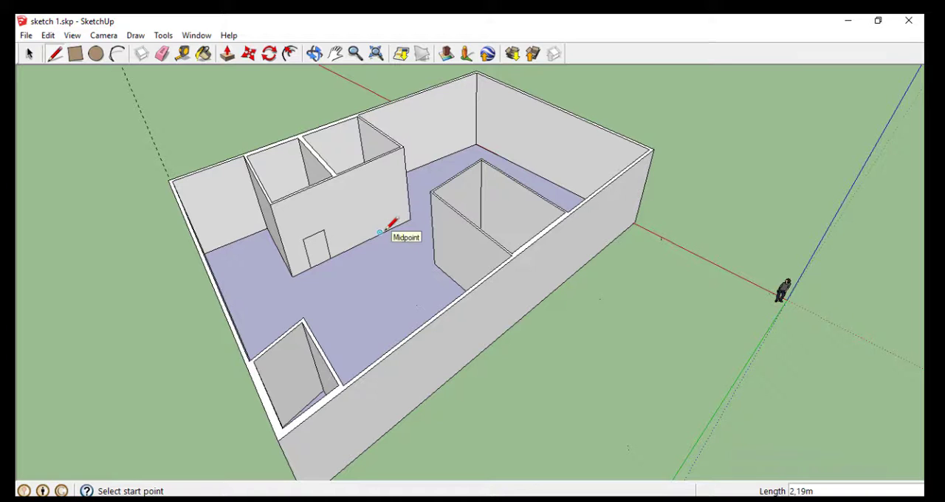
Draw a second door outline about 2.19 m high on the adjoining rooms' interior-facing wall, near its far corner, with the Line tool
click(380, 232)
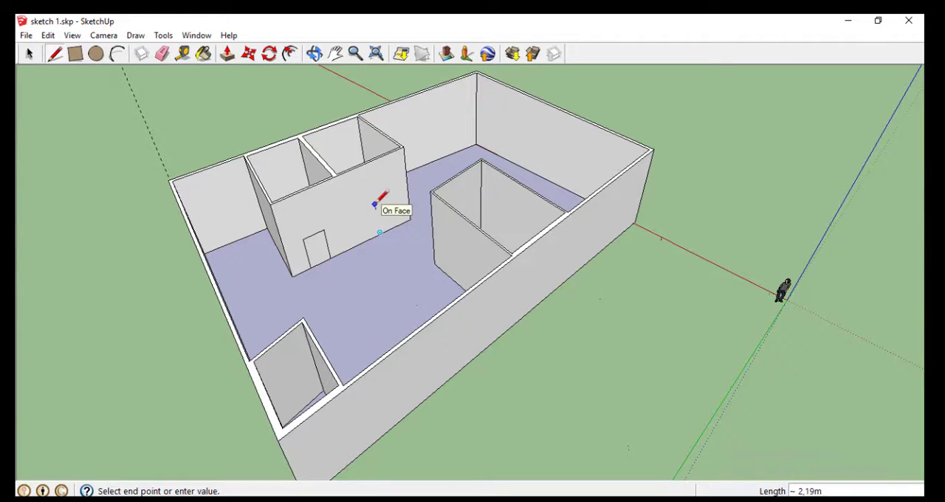
click(375, 204)
click(391, 199)
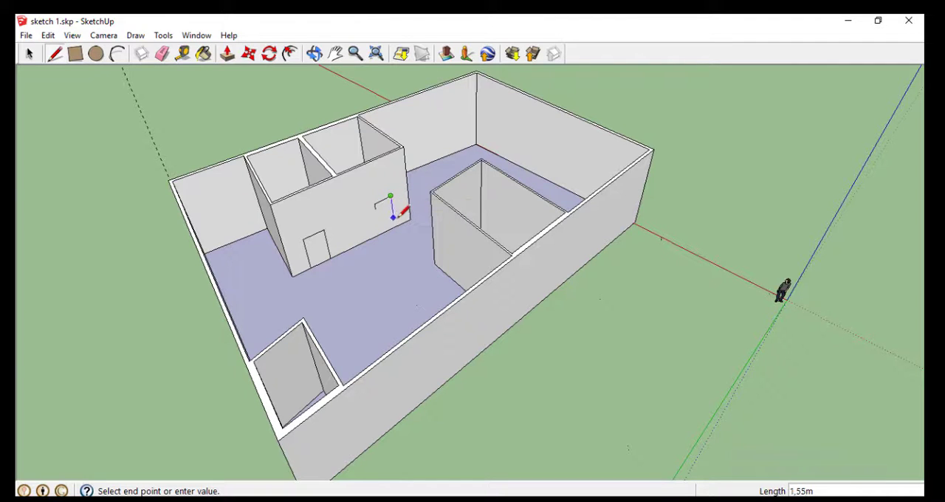
click(395, 226)
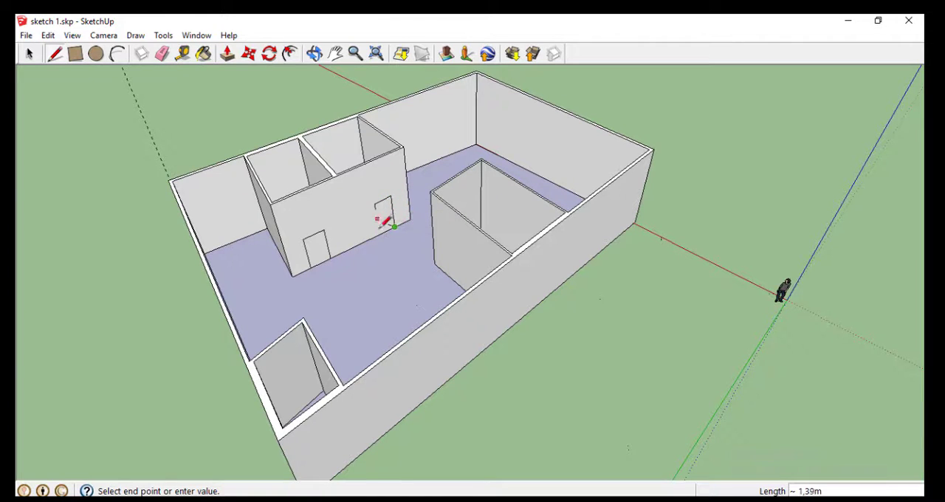
click(380, 234)
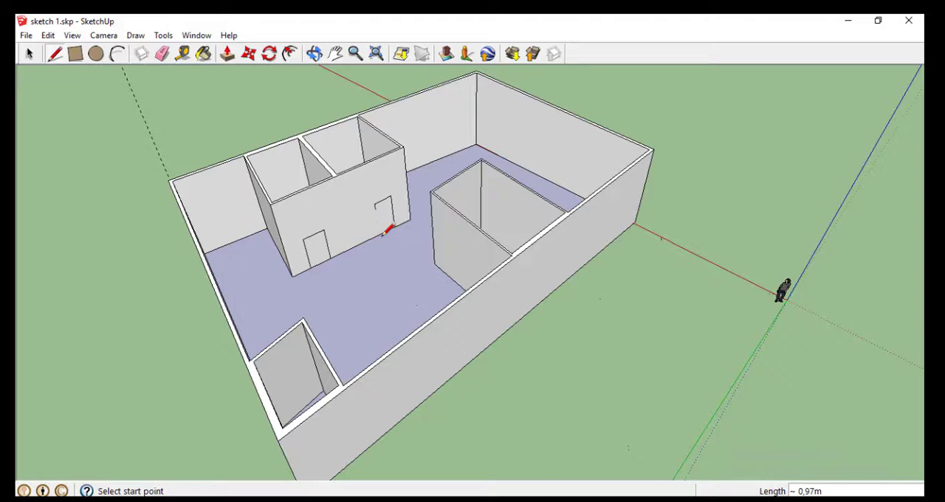
click(374, 205)
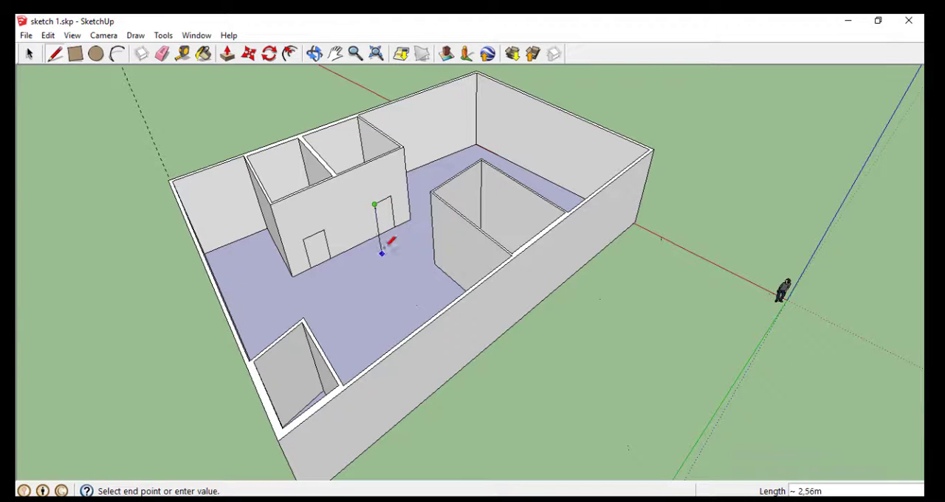
click(380, 233)
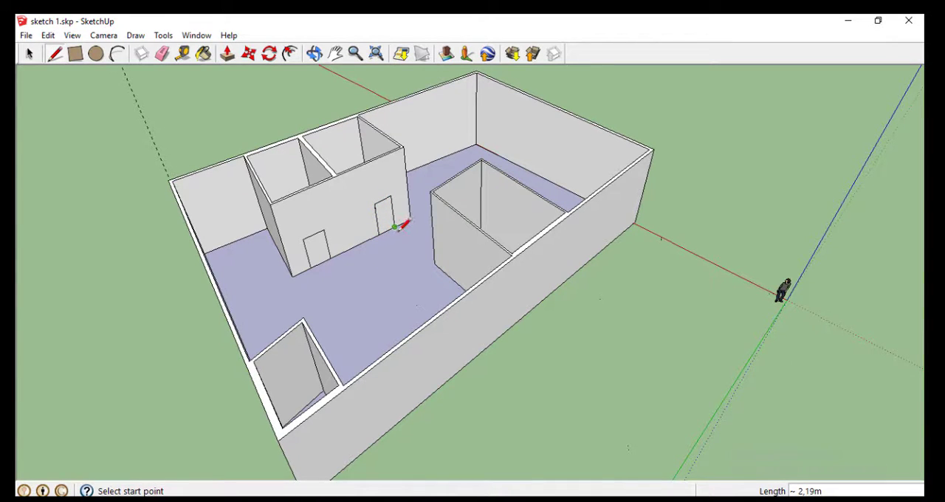
click(395, 227)
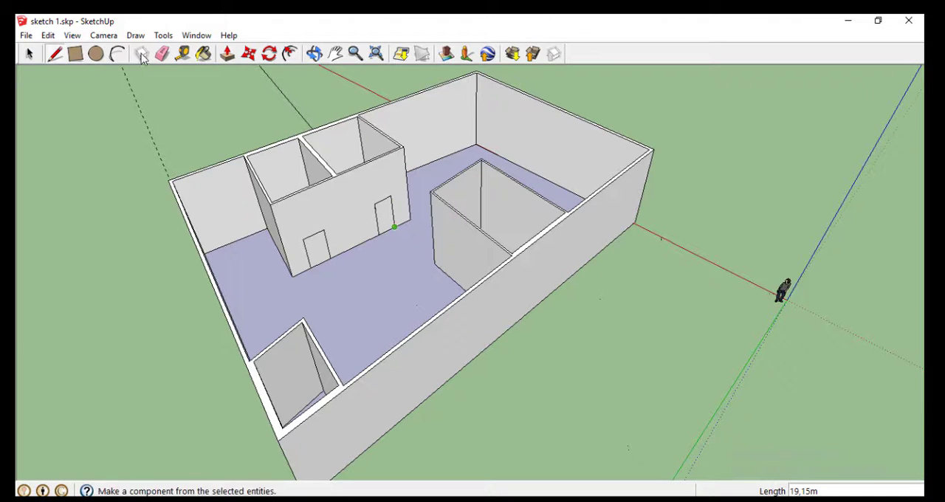
click(55, 54)
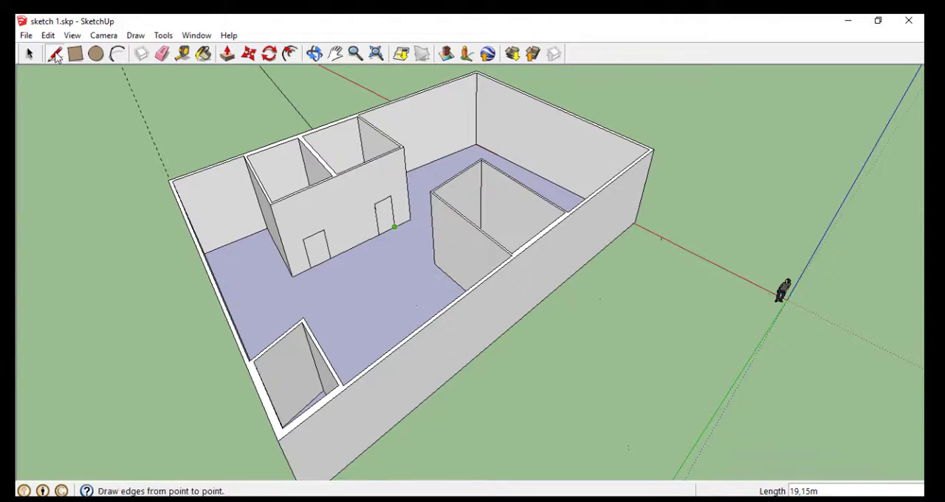
Push/Pull the door face on the front outer wall inward by about 0.15 m to cut the opening through the wall
click(314, 54)
drag(293, 289, 427, 325)
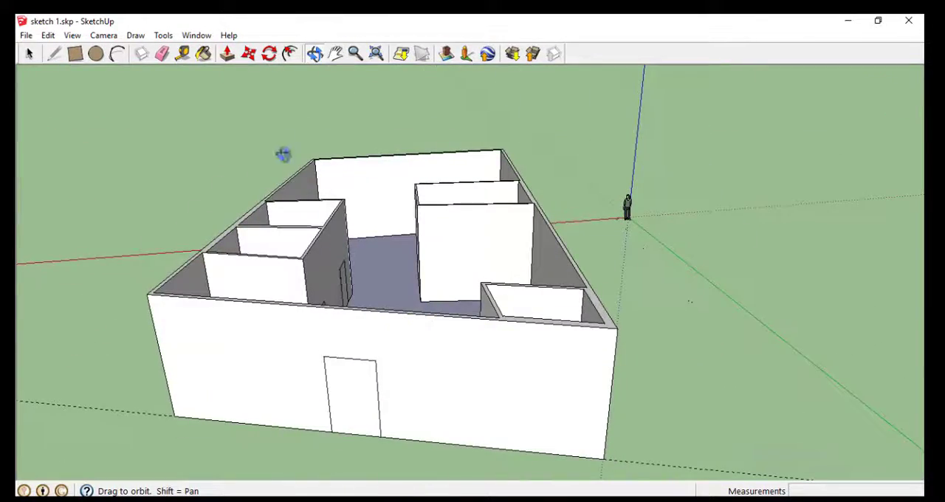
click(230, 54)
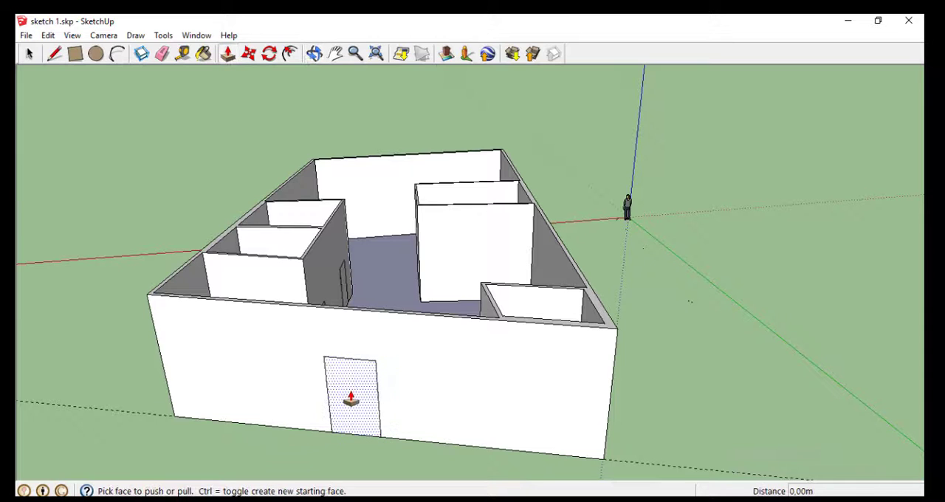
drag(351, 399, 401, 327)
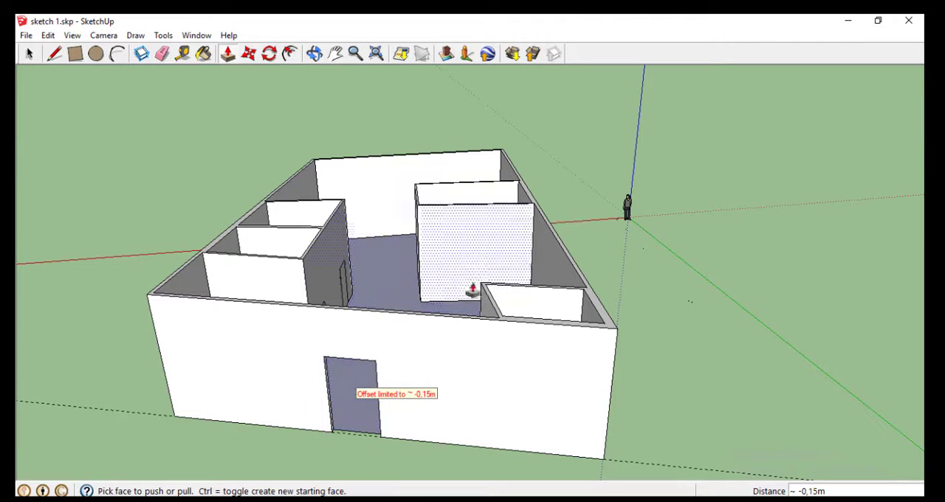
Push/Pull both door faces on the adjoining rooms' interior-facing wall through its thickness to cut the two doorways
click(314, 53)
drag(409, 147, 211, 224)
click(227, 54)
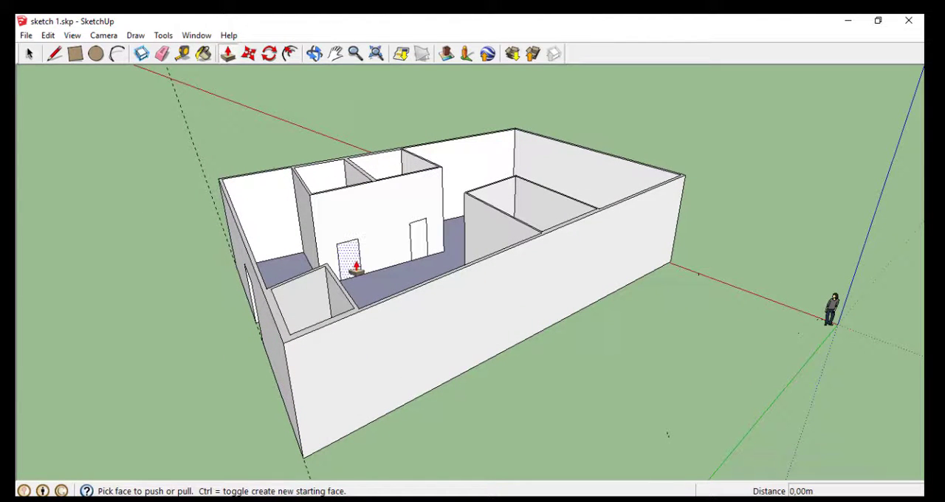
click(353, 260)
click(440, 264)
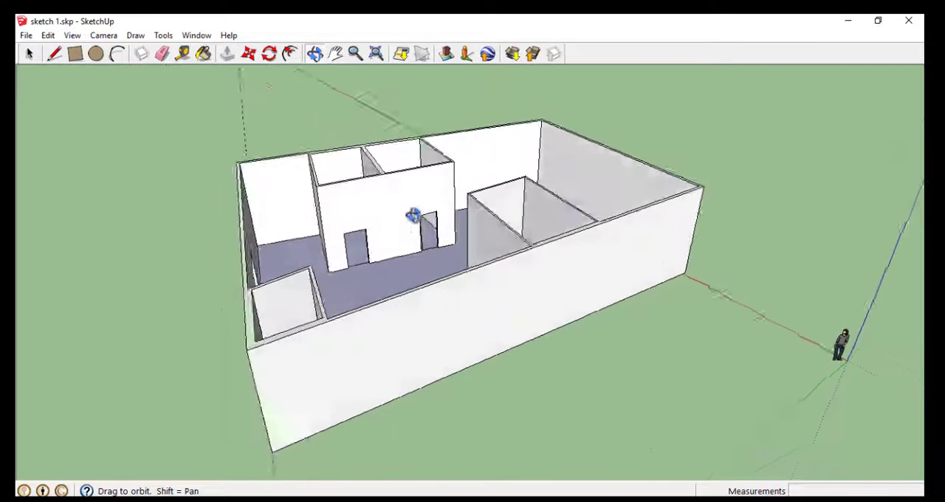
drag(413, 215, 386, 377)
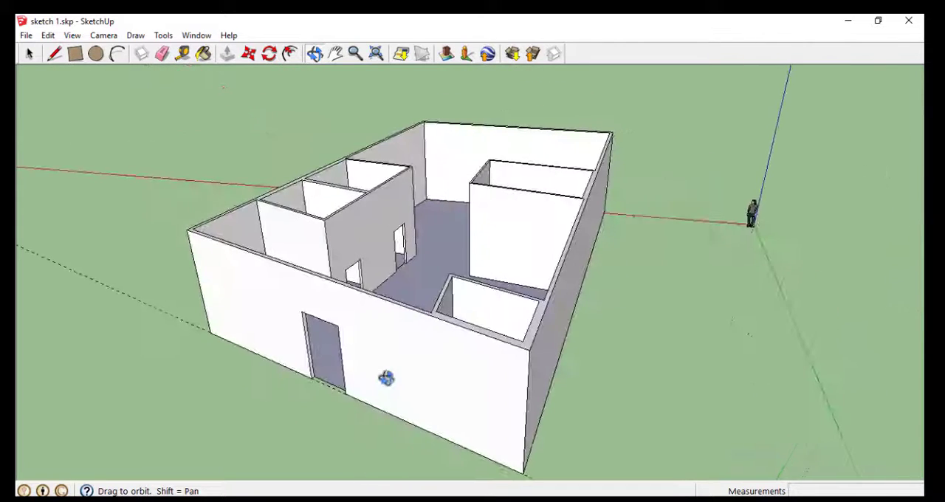